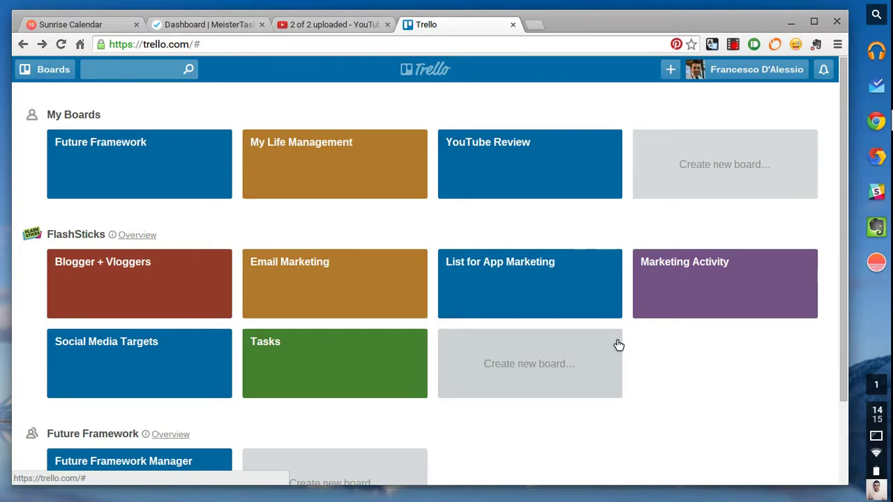
pyautogui.click(532, 161)
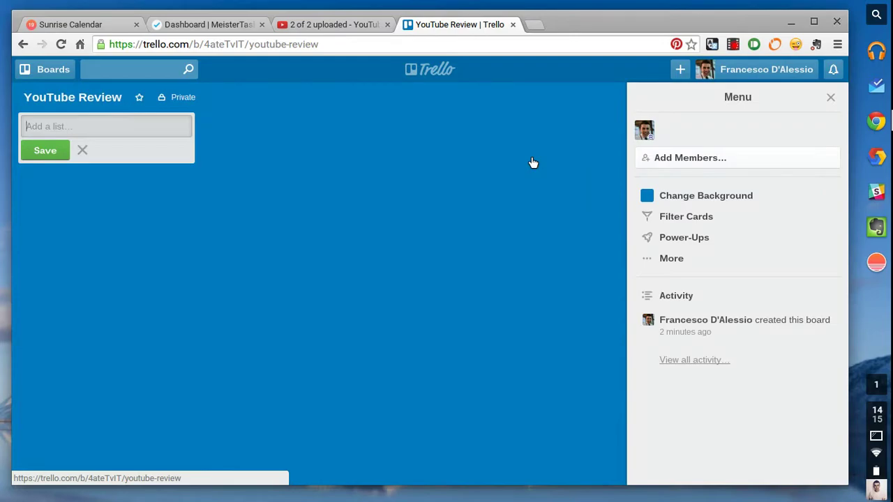
pyautogui.click(65, 71)
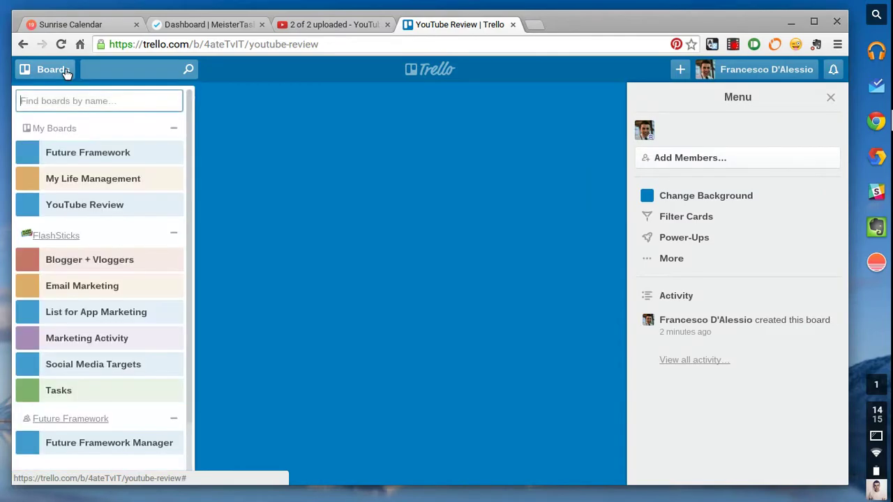
pyautogui.scroll(-2, 144, 223)
pyautogui.scroll(2, 144, 223)
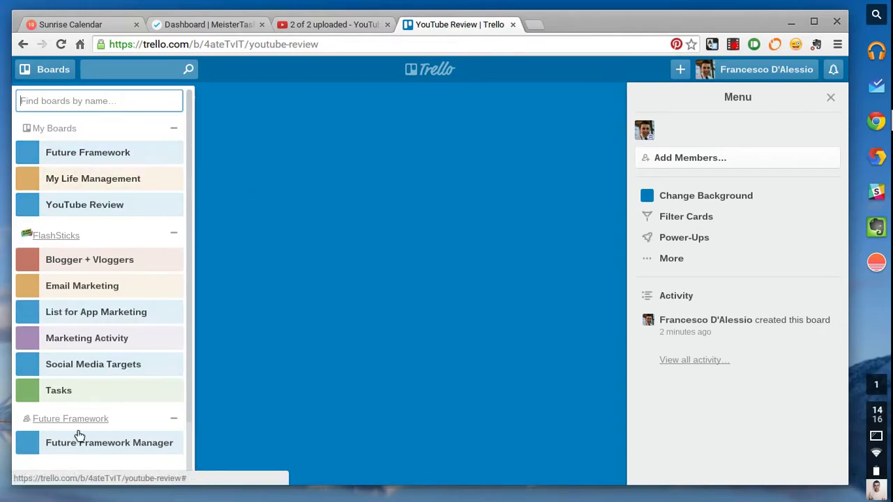
pyautogui.scroll(-2, 87, 237)
pyautogui.scroll(2, 104, 233)
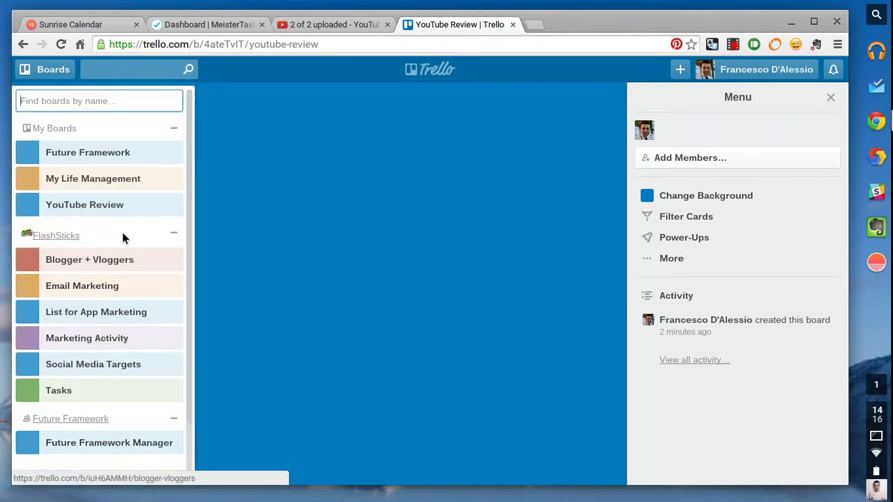
pyautogui.click(230, 139)
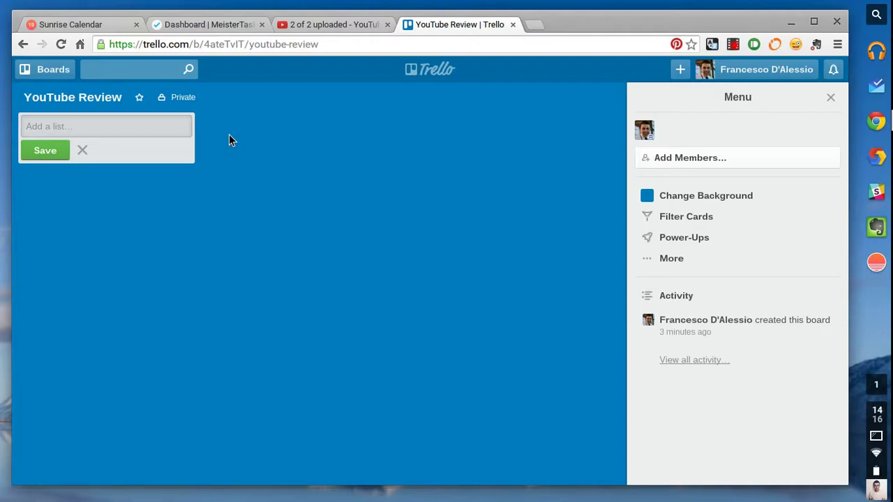
# Create three lists named Open, In progress and done.
pyautogui.click(80, 126)
pyautogui.write('Open')
pyautogui.press('Return')
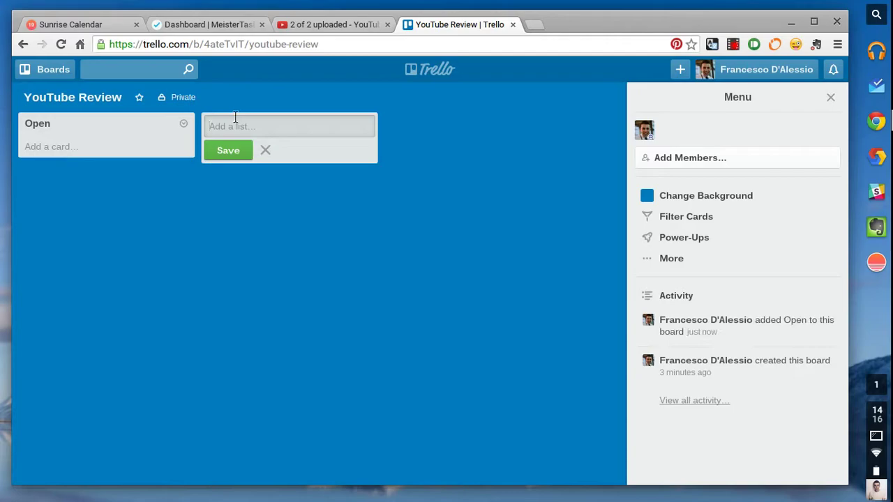
pyautogui.write('In progress')
pyautogui.press('Return')
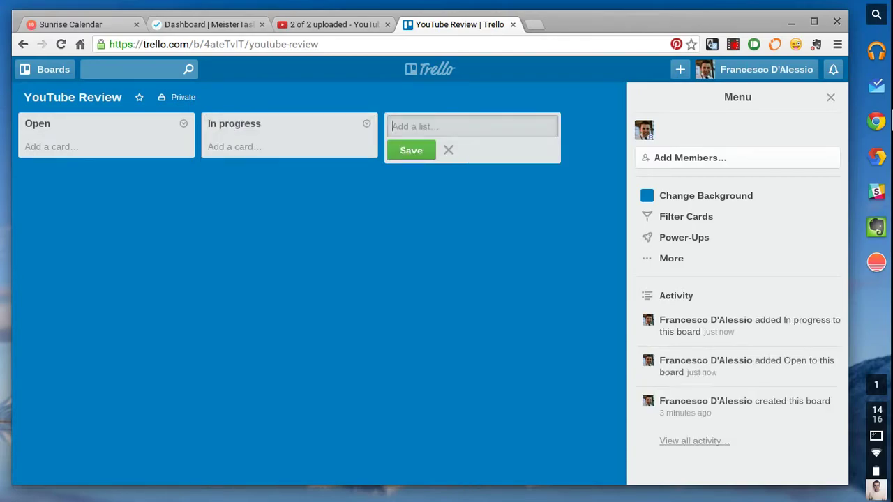
pyautogui.write('done')
pyautogui.press('Return')
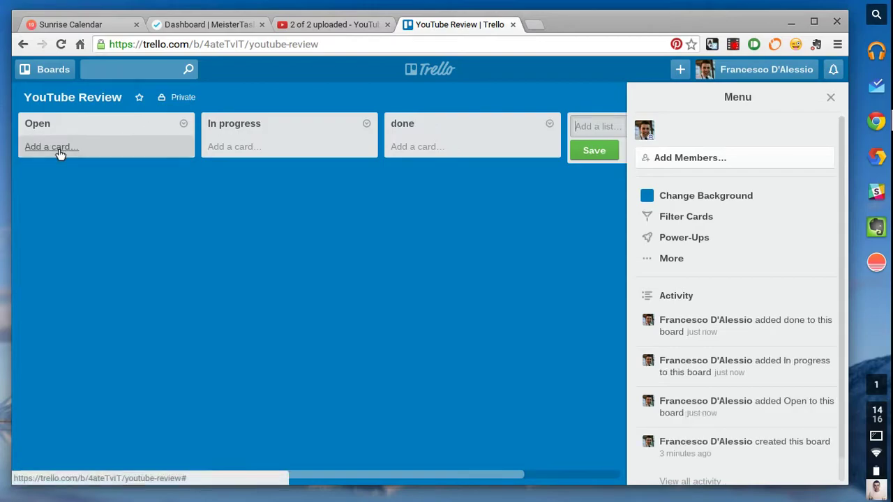
# Add a 'Create a video on Trello' card to Open and move it into done.
pyautogui.click(60, 153)
pyautogui.write('Fe')
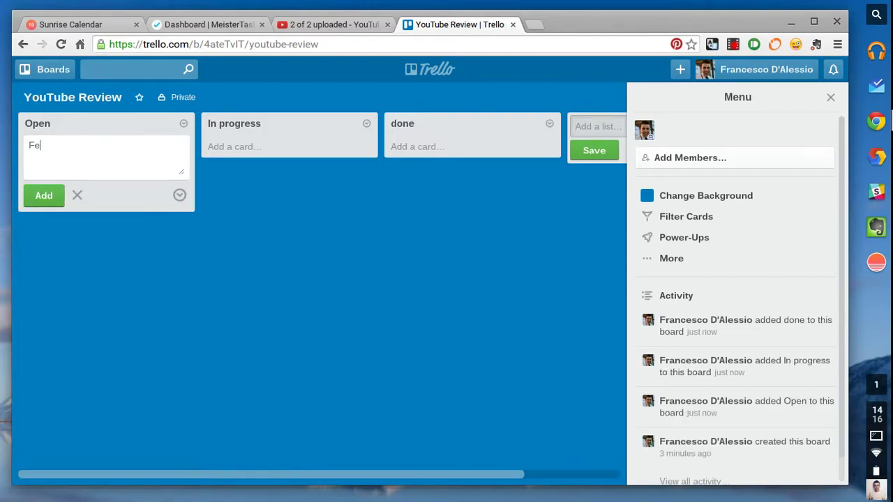
pyautogui.write('ed')
pyautogui.press('BackSpace')
pyautogui.press('BackSpace')
pyautogui.press('BackSpace')
pyautogui.press('BackSpace')
pyautogui.write('Create a video i')
pyautogui.press('BackSpace')
pyautogui.write('on Trel')
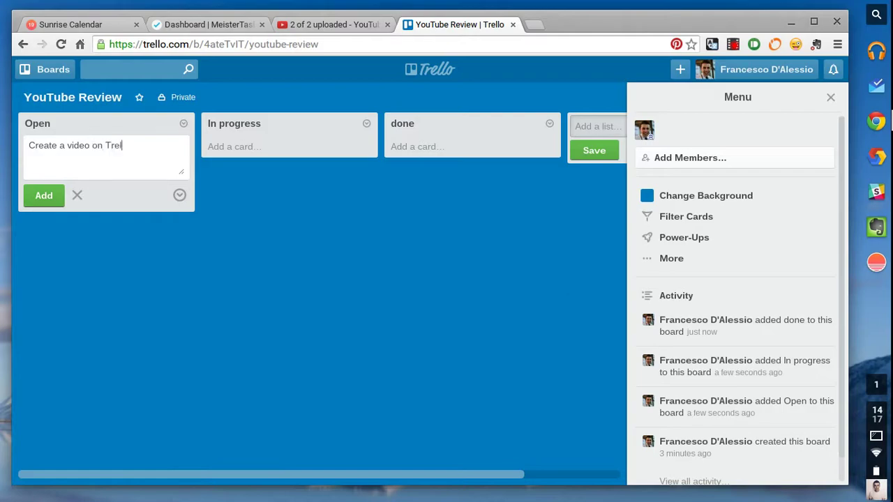
pyautogui.write('lo')
pyautogui.press('Return')
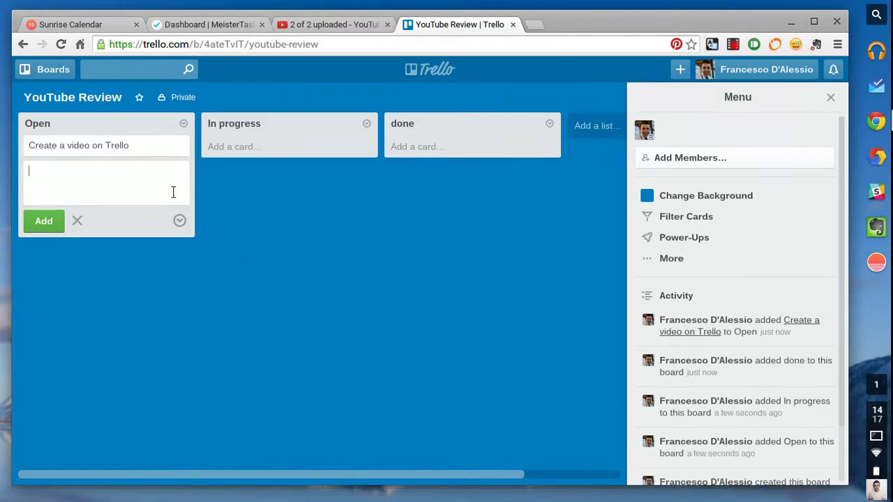
pyautogui.moveTo(129, 149); pyautogui.dragTo(442, 146)
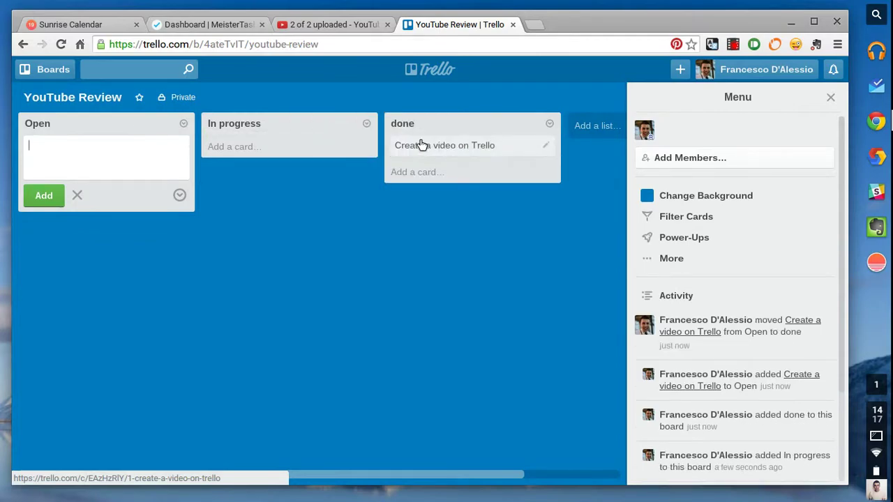
pyautogui.click(830, 98)
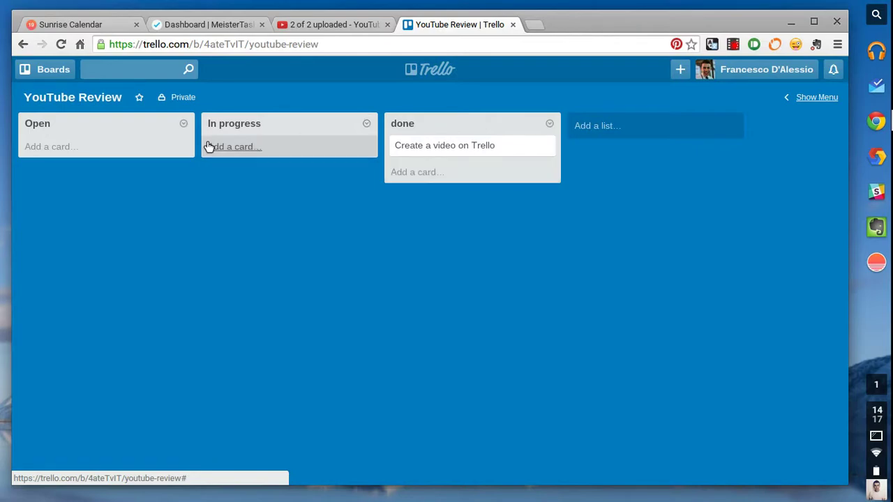
# Archive the Open, In progress and done lists.
pyautogui.click(183, 124)
pyautogui.click(205, 318)
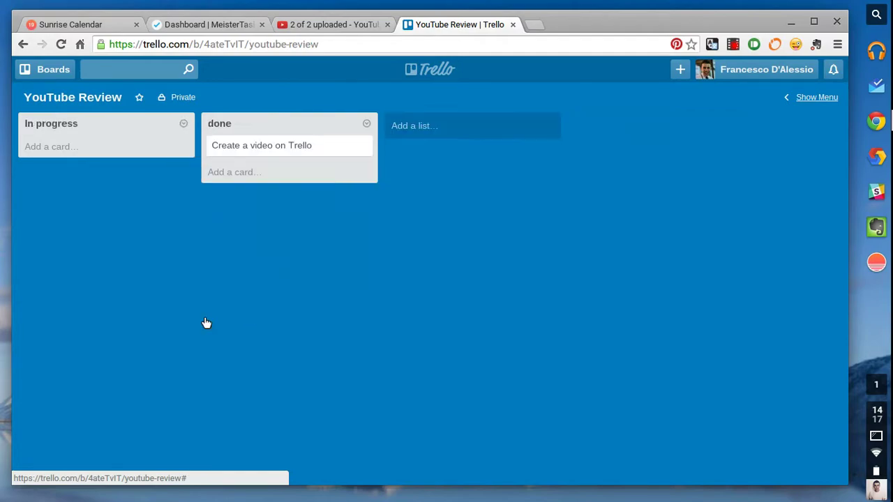
pyautogui.click(183, 124)
pyautogui.click(208, 317)
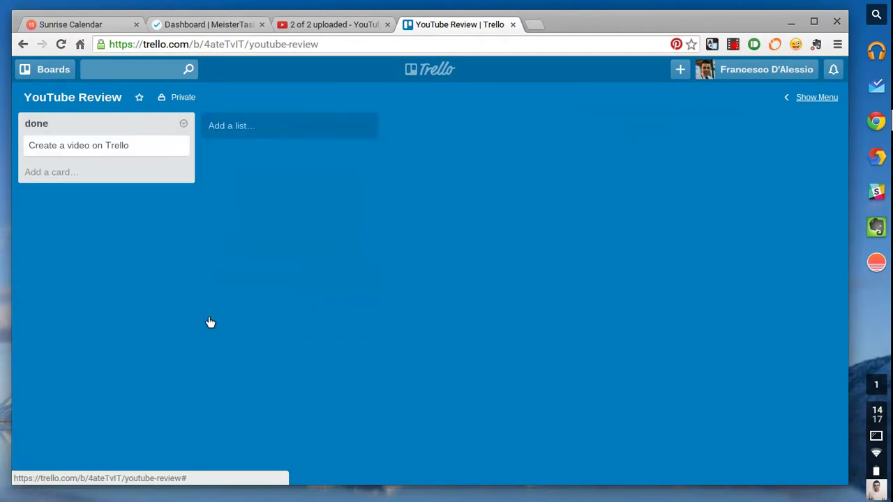
pyautogui.click(183, 124)
pyautogui.click(232, 318)
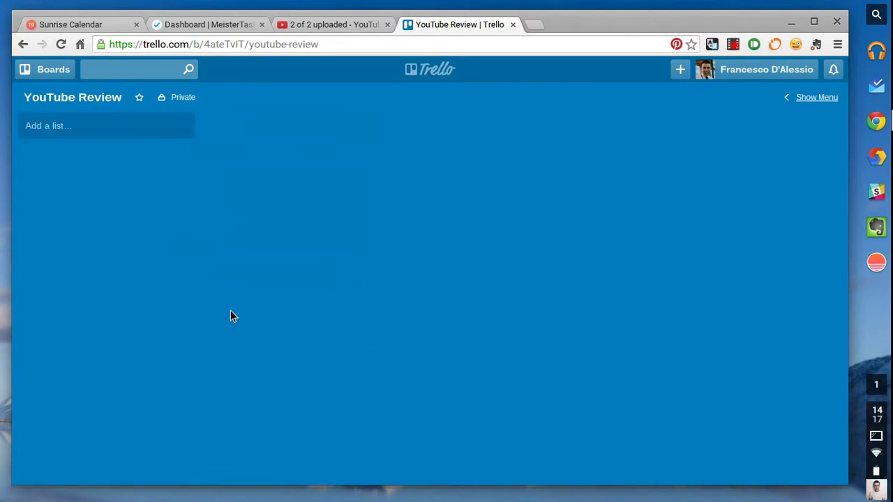
# Change the board background to cyan after trying several other colours.
pyautogui.click(803, 101)
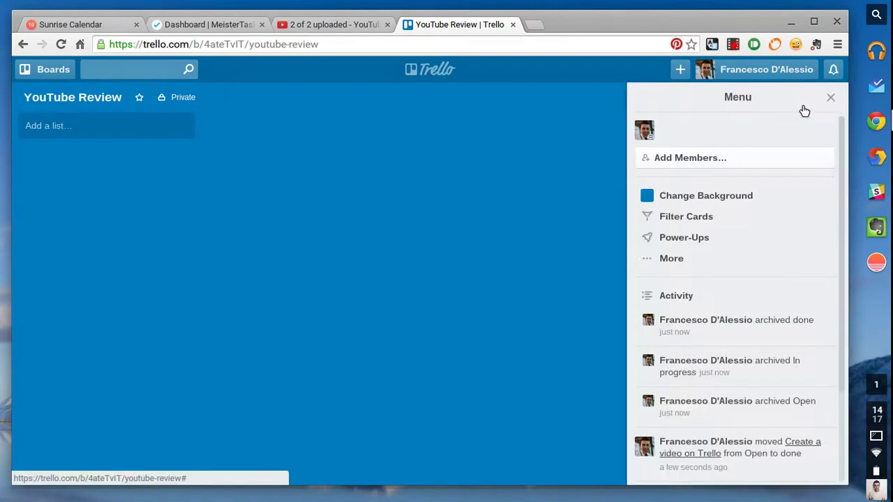
pyautogui.click(705, 197)
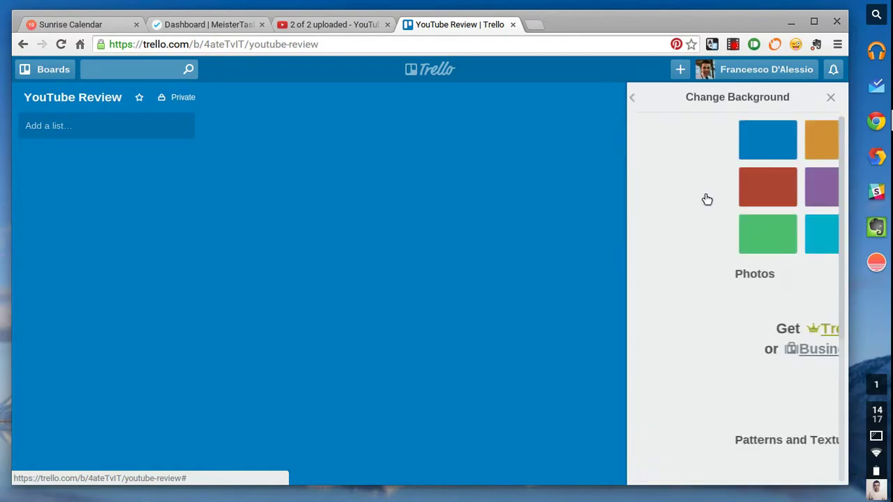
pyautogui.click(751, 202)
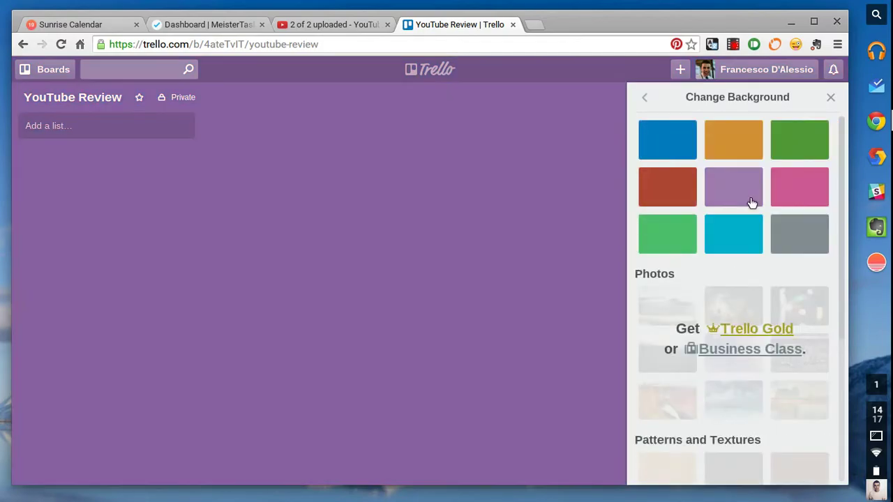
pyautogui.click(820, 194)
pyautogui.click(673, 147)
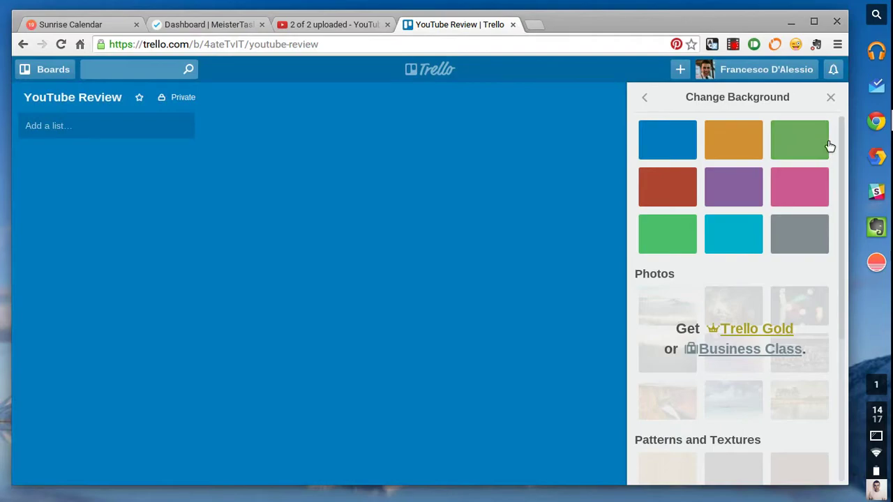
pyautogui.click(747, 141)
pyautogui.click(641, 98)
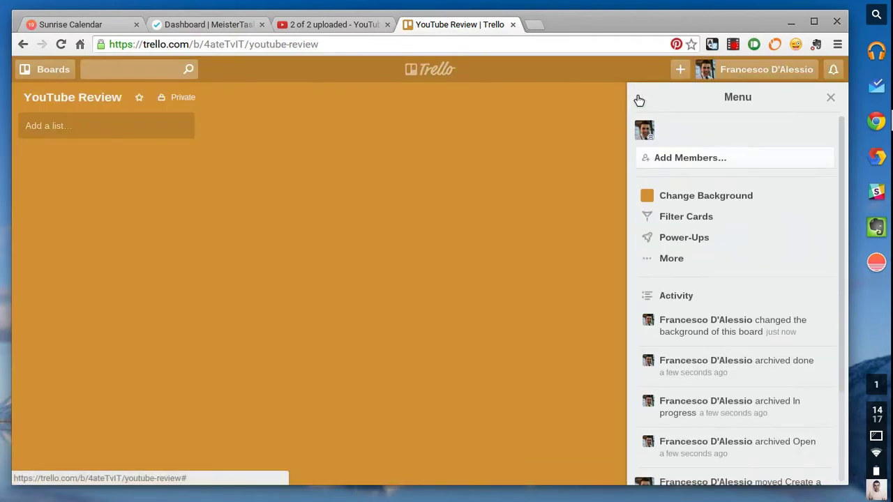
pyautogui.click(684, 197)
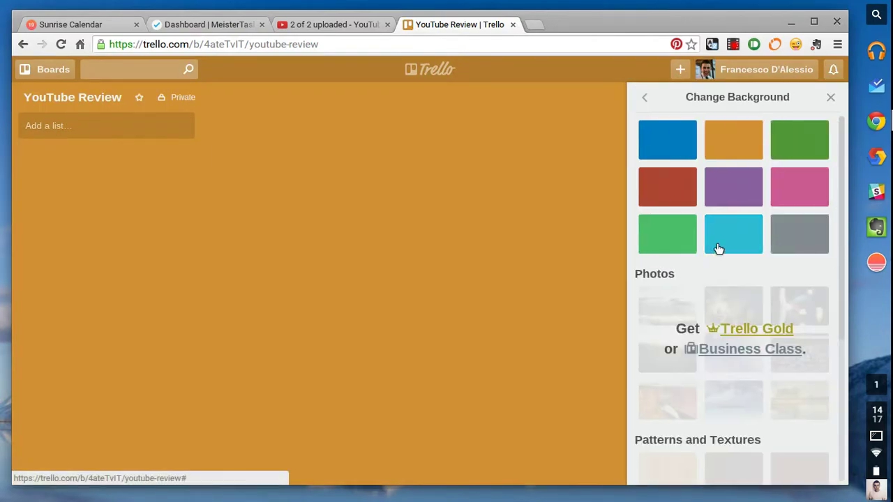
pyautogui.click(723, 226)
pyautogui.click(644, 98)
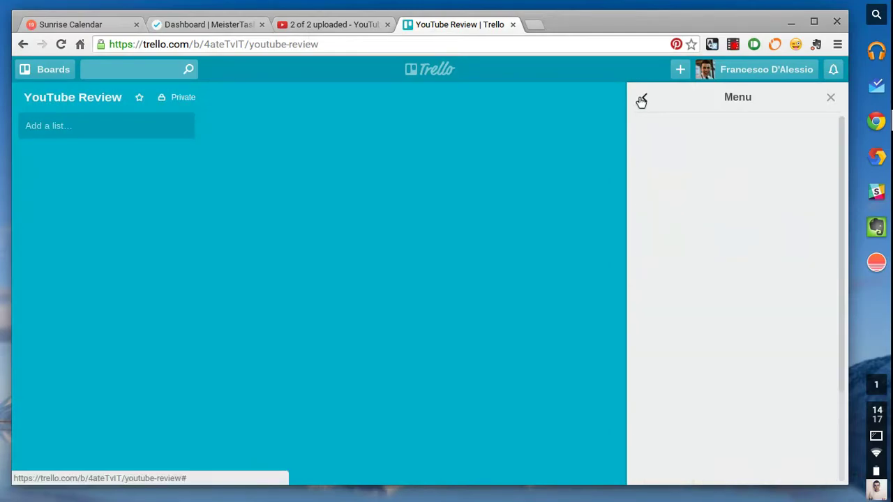
pyautogui.click(831, 98)
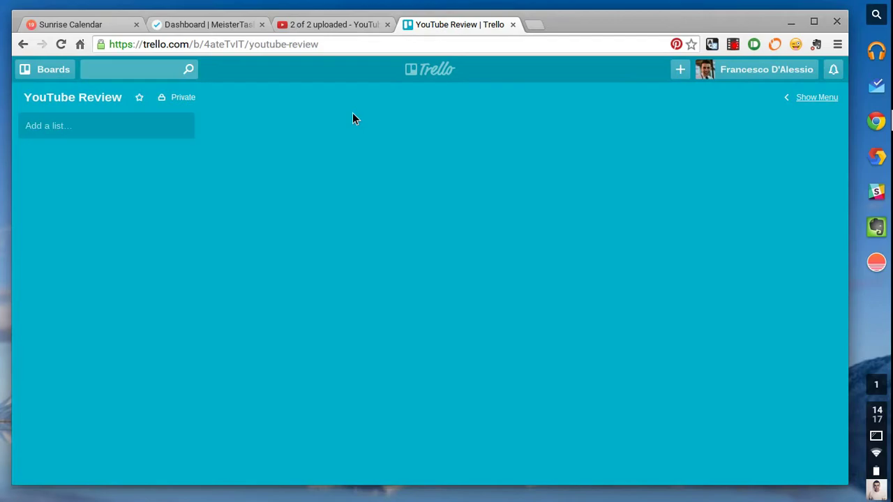
# Add lists 'Videos I need to make', 'People I need to respond to on Twitter' and 'Ideas that people have had for Videos'.
pyautogui.click(124, 129)
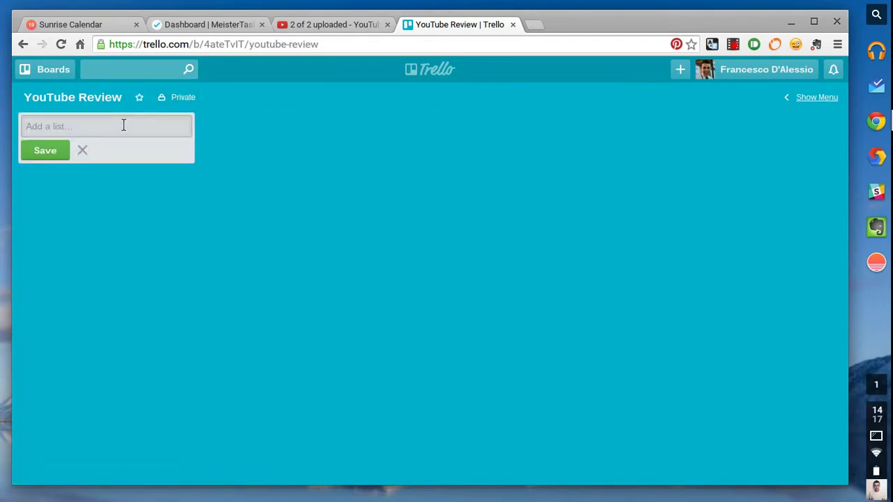
pyautogui.write('Videos I need to make')
pyautogui.press('Return')
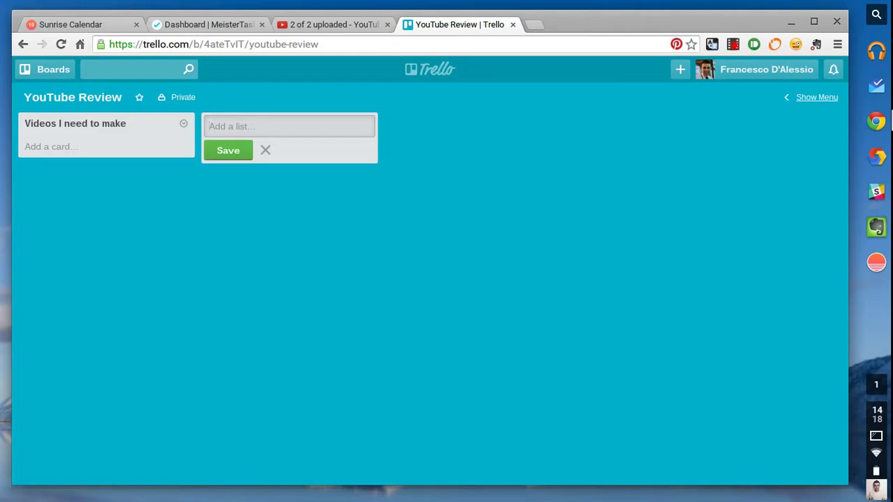
pyautogui.write('People')
pyautogui.write('I need to respon')
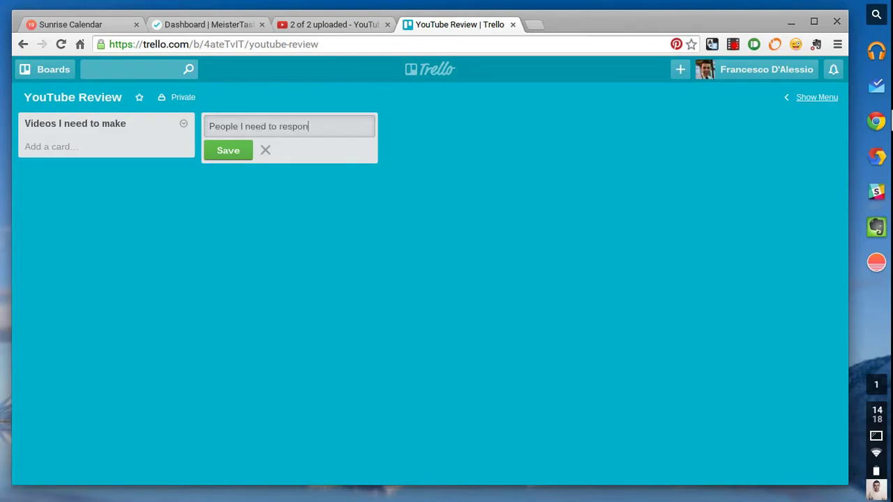
pyautogui.write('sd to on Twitter')
pyautogui.press('Return')
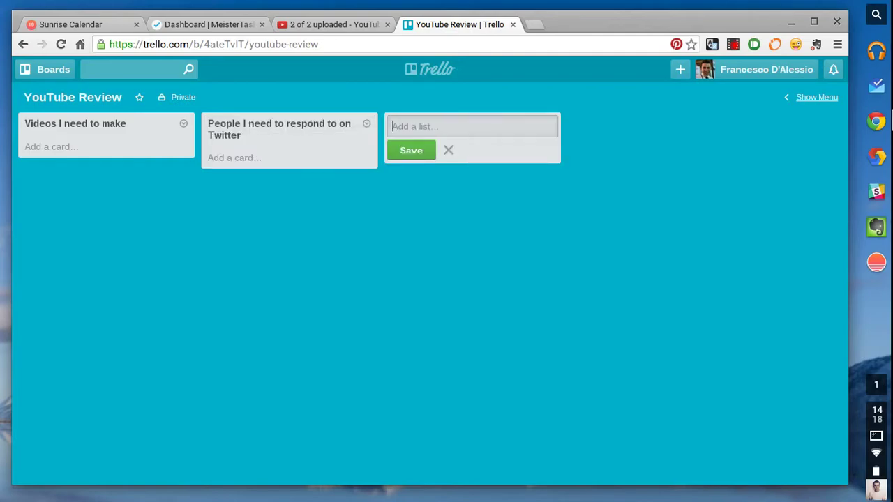
pyautogui.write('Ideas that people have had for V')
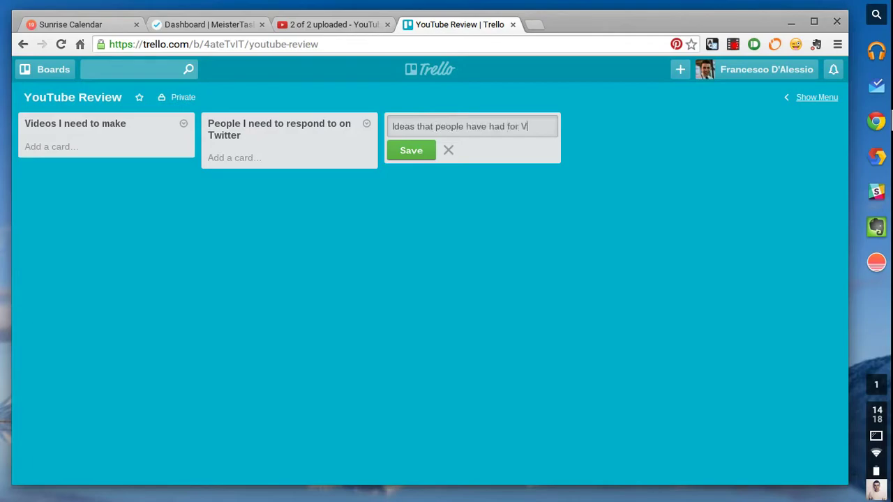
pyautogui.write('ideos')
pyautogui.press('Return')
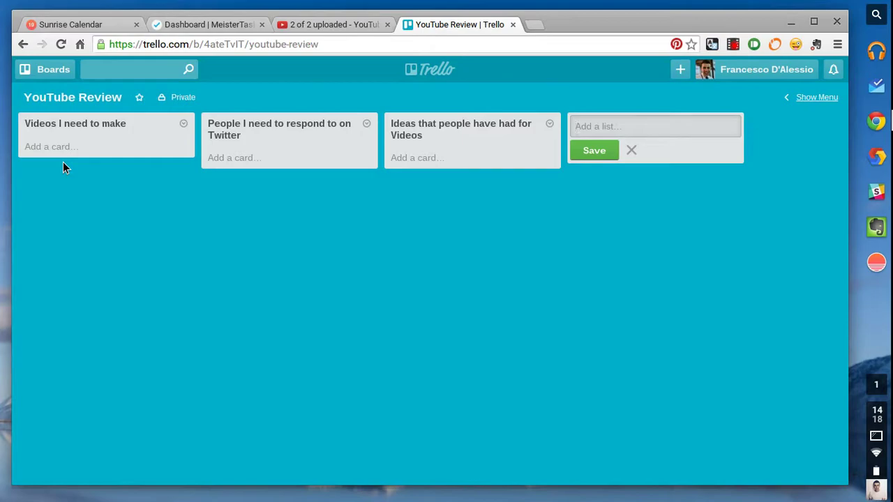
# Add a list titled 'Companies that I need to say hello too..'.
pyautogui.write('Companies that I need to sa')
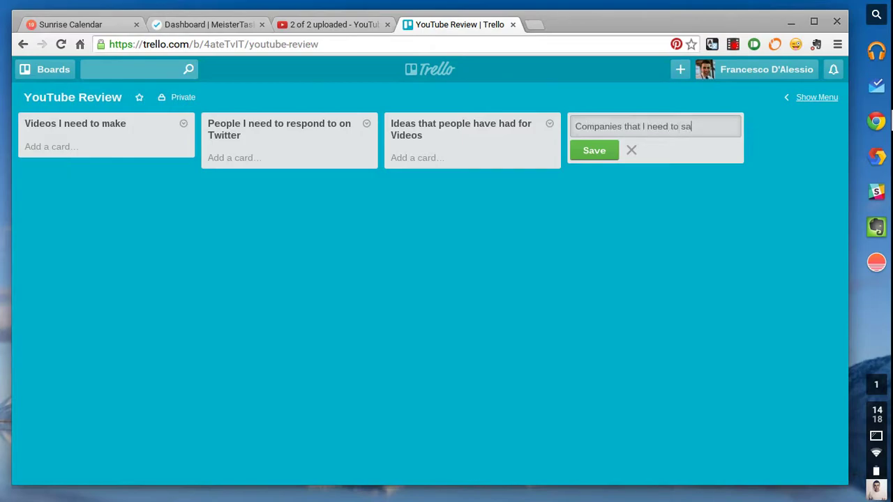
pyautogui.write('y s')
pyautogui.press('BackSpace')
pyautogui.write('hell')
pyautogui.press('BackSpace')
pyautogui.write('o too!:')
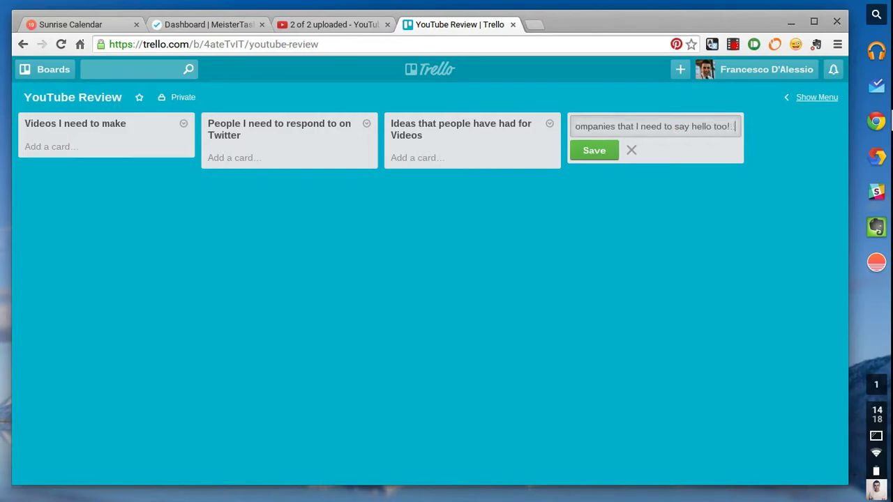
pyautogui.press('BackSpace')
pyautogui.press('BackSpace')
pyautogui.write('..')
pyautogui.press('Return')
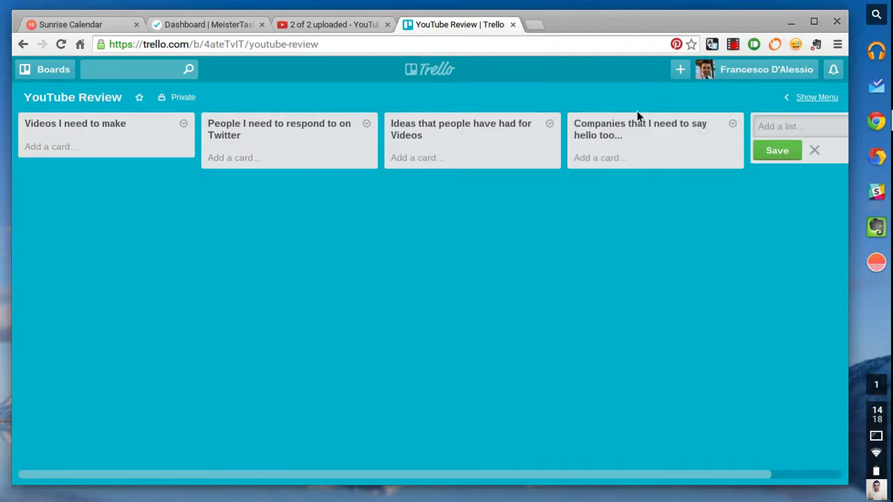
pyautogui.press('Escape')
# Correct the Companies list title to end with 'say hello to...'.
pyautogui.click(611, 134)
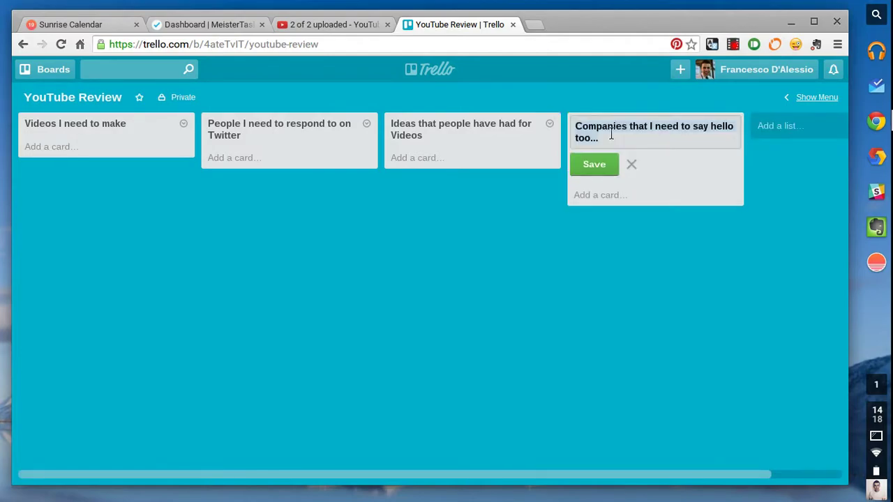
pyautogui.click(604, 139)
pyautogui.press('BackSpace')
pyautogui.press('BackSpace')
pyautogui.press('BackSpace')
pyautogui.press('BackSpace')
pyautogui.write('...')
pyautogui.press('Return')
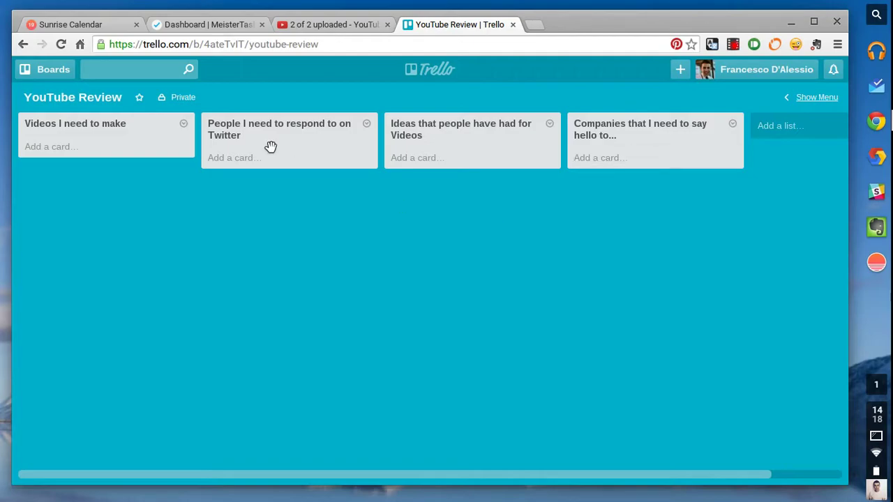
# Add cards 'Sunrise Review on how to use on the go' and 'Sunrise Vs Google Calendar Rview' to Videos I need to make.
pyautogui.click(48, 146)
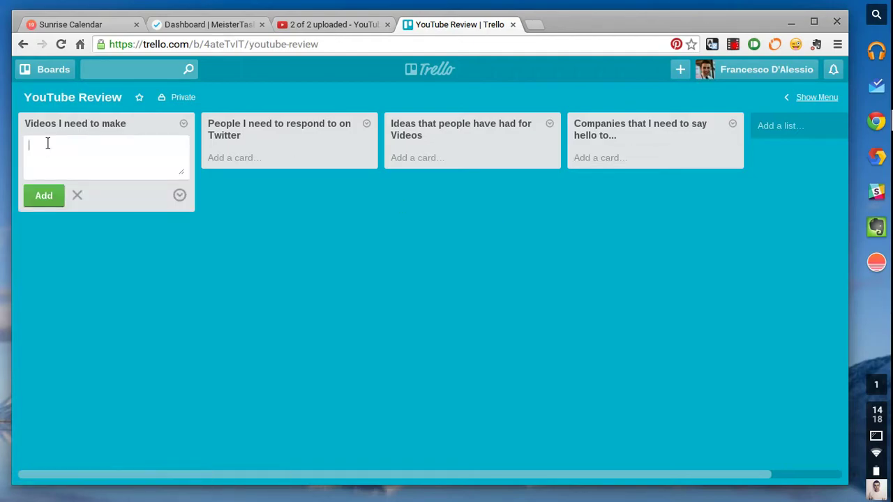
pyautogui.write('Sunrise Review on how to use on the go')
pyautogui.press('Return')
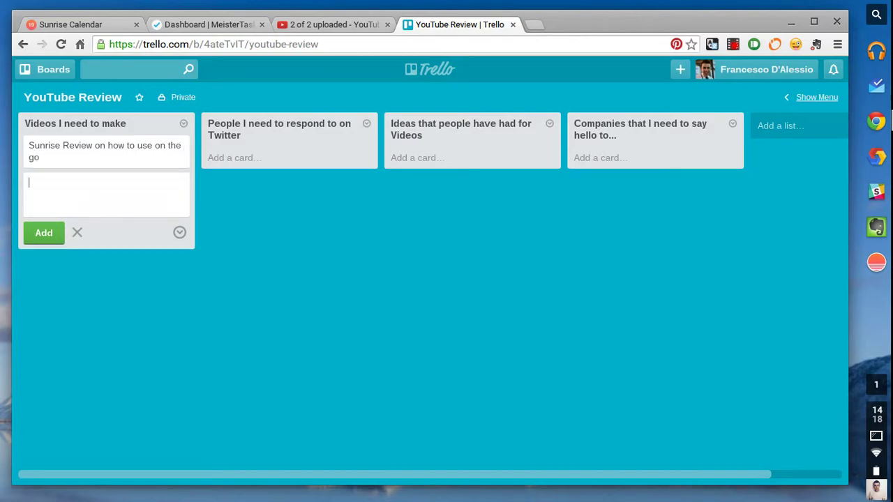
pyautogui.write('Sunrise Vw')
pyautogui.press('BackSpace')
pyautogui.write('s Google Calendar Rve')
pyautogui.press('BackSpace')
pyautogui.write('iew')
pyautogui.press('Return')
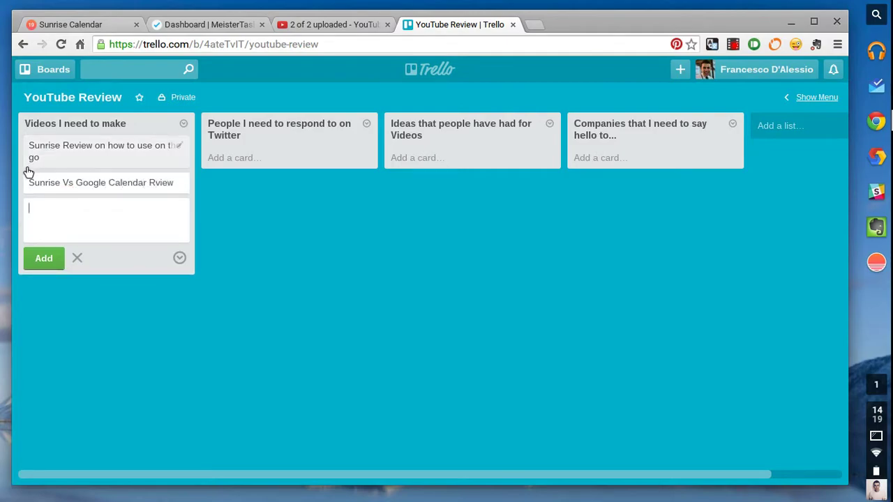
pyautogui.click(285, 256)
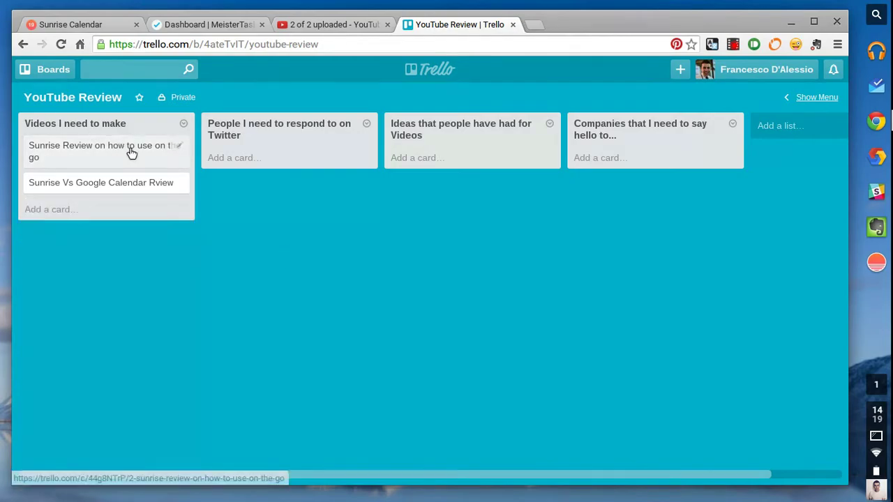
pyautogui.moveTo(125, 153); pyautogui.dragTo(91, 162)
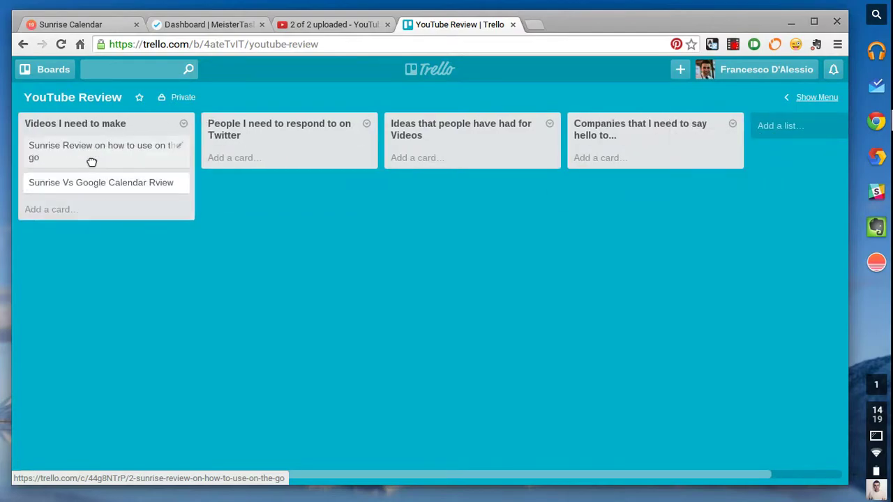
# Apply the green label to the Sunrise Review card and name it ACTIVE.
pyautogui.click(181, 148)
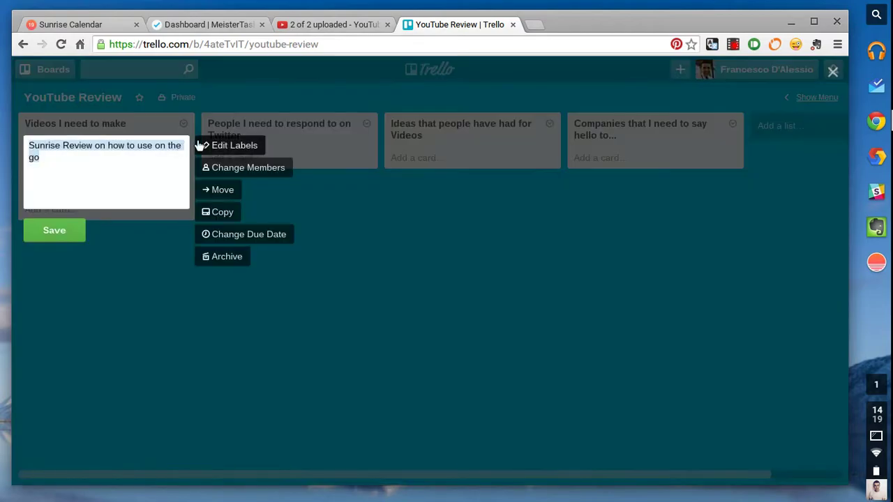
pyautogui.click(220, 148)
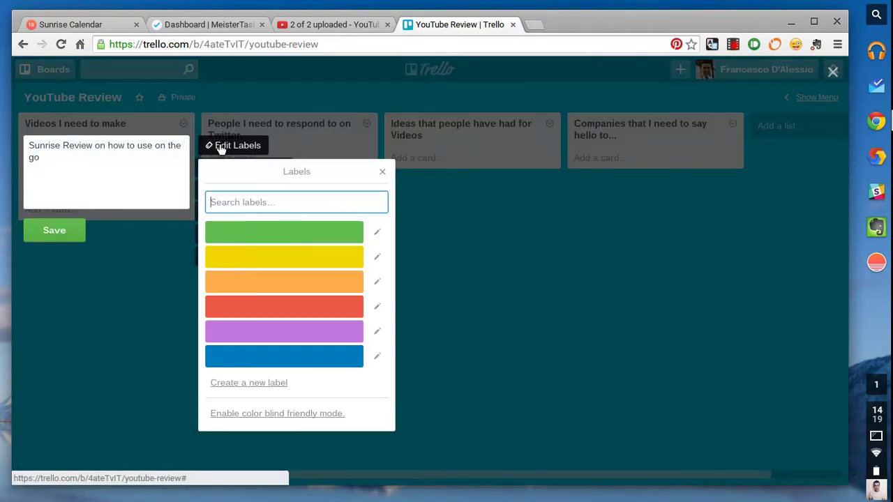
pyautogui.click(249, 233)
pyautogui.click(377, 234)
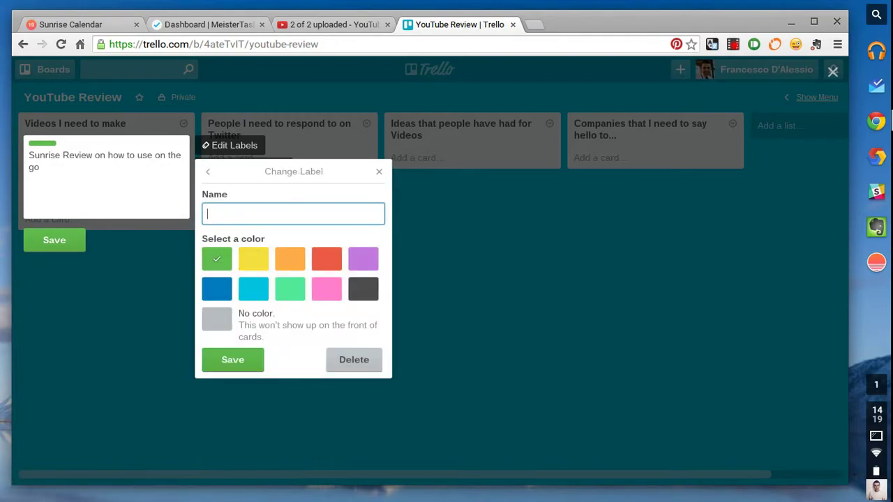
pyautogui.write('ACTIVE')
pyautogui.press('Return')
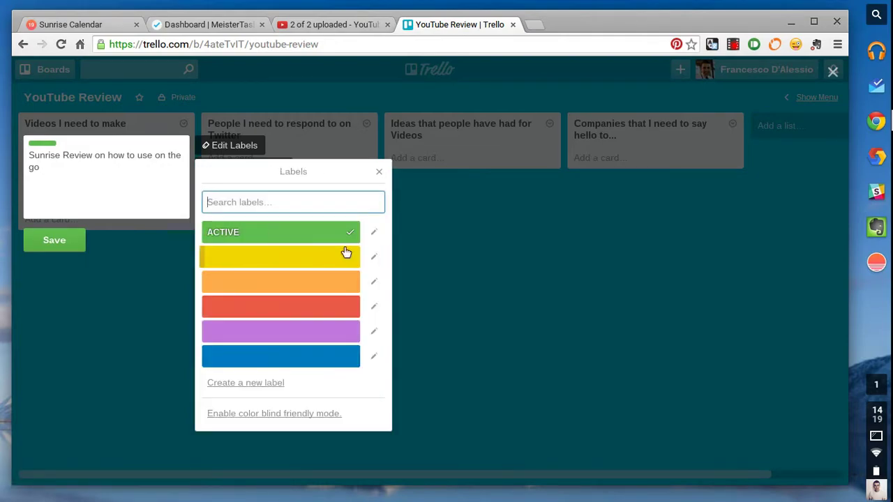
# Create a red CHROMEBOOK label, apply it to the card, and save.
pyautogui.click(374, 257)
pyautogui.write('CHORMEB')
pyautogui.press('BackSpace')
pyautogui.press('BackSpace')
pyautogui.press('BackSpace')
pyautogui.press('BackSpace')
pyautogui.press('BackSpace')
pyautogui.write('ROMEVO')
pyautogui.press('BackSpace')
pyautogui.press('BackSpace')
pyautogui.press('BackSpace')
pyautogui.write('BOO')
pyautogui.press('BackSpace')
pyautogui.press('BackSpace')
pyautogui.press('BackSpace')
pyautogui.write('EBOOK')
pyautogui.click(326, 257)
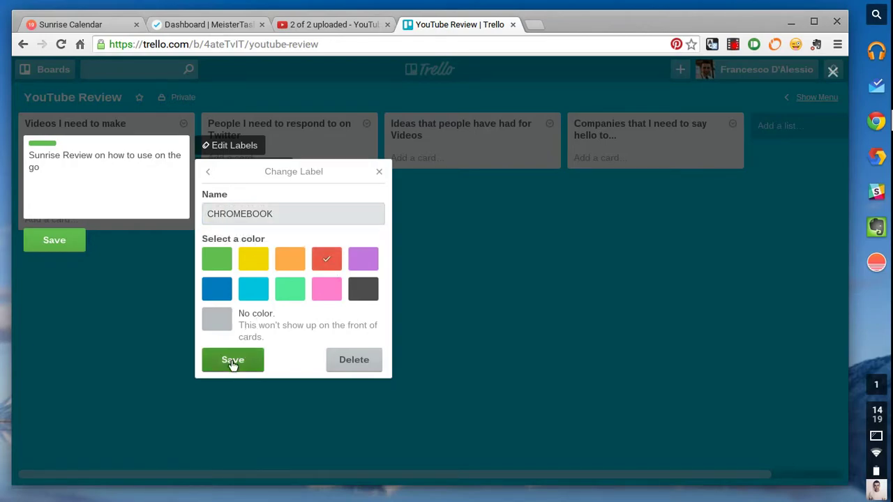
pyautogui.click(233, 360)
pyautogui.click(280, 307)
pyautogui.click(75, 248)
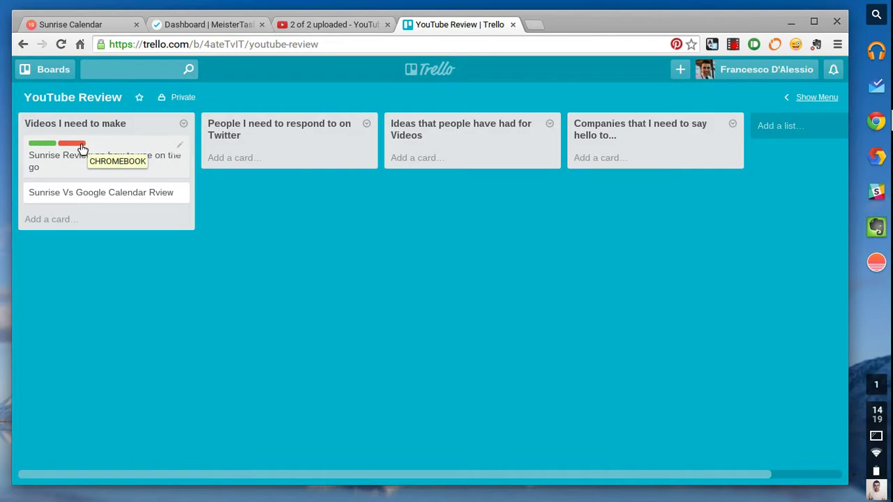
# Set the Sunrise Review card's due date to 22 July 2015 and save the card.
pyautogui.click(180, 147)
pyautogui.click(236, 170)
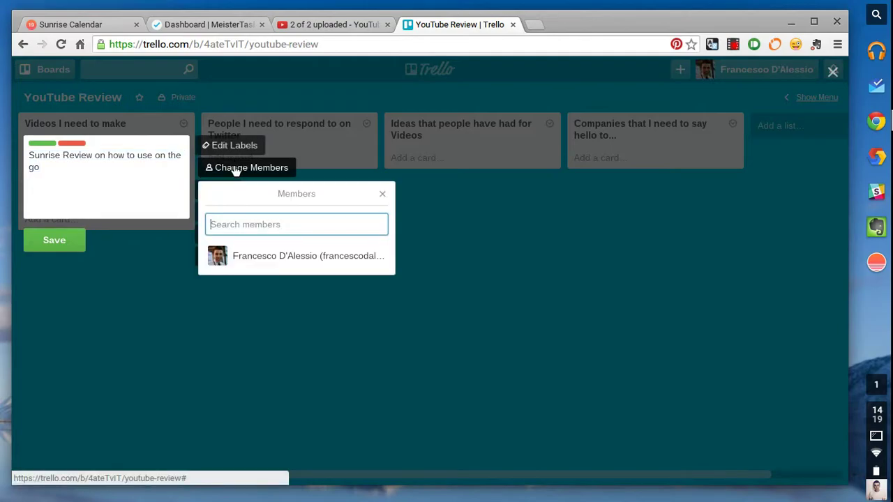
pyautogui.click(382, 194)
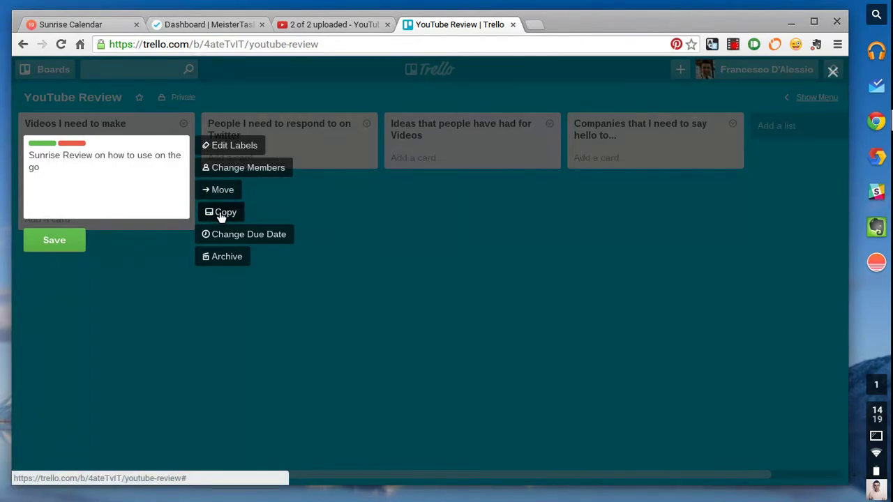
pyautogui.click(220, 232)
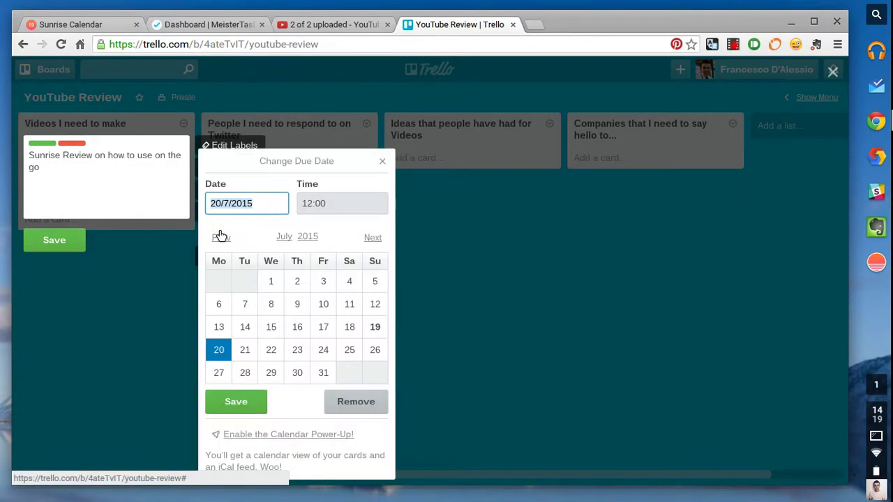
pyautogui.click(270, 350)
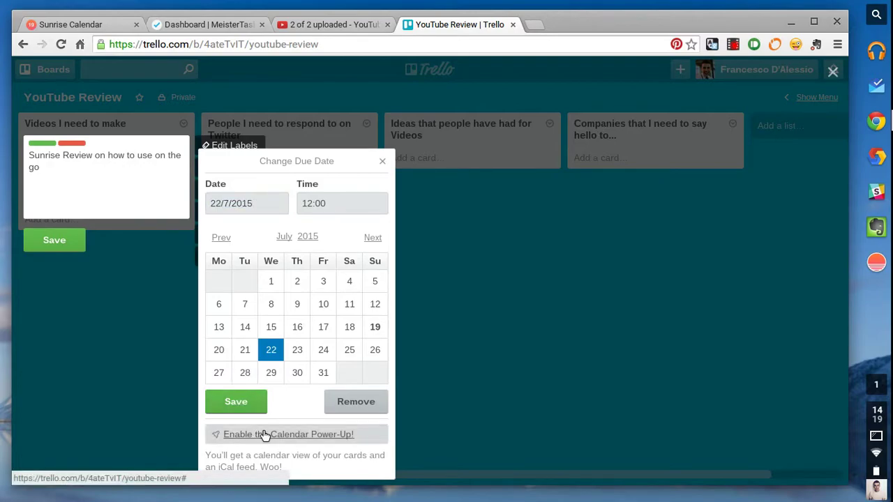
pyautogui.click(235, 403)
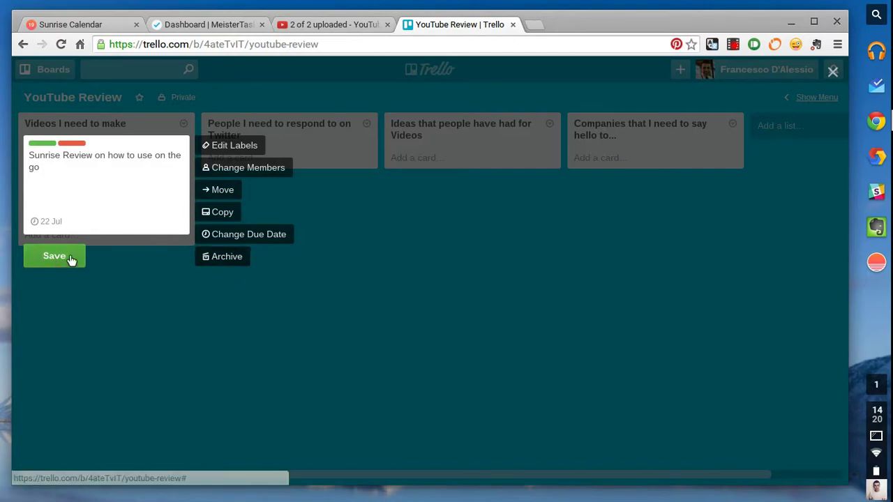
pyautogui.click(56, 237)
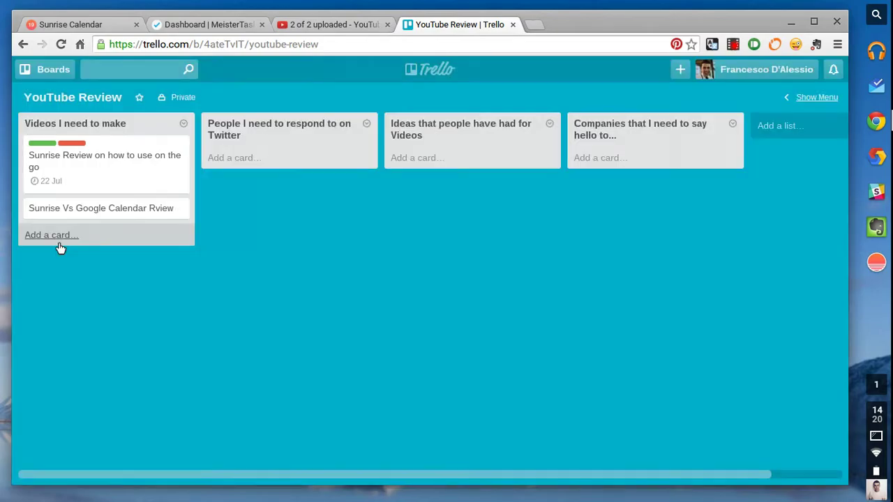
# Comment a thumbsup emoji on the Sunrise Review card, then close its details.
pyautogui.click(105, 155)
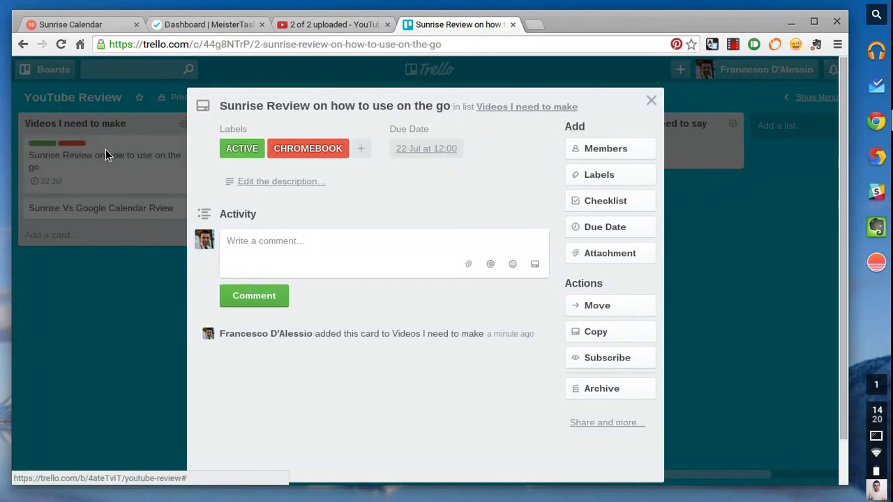
pyautogui.click(705, 157)
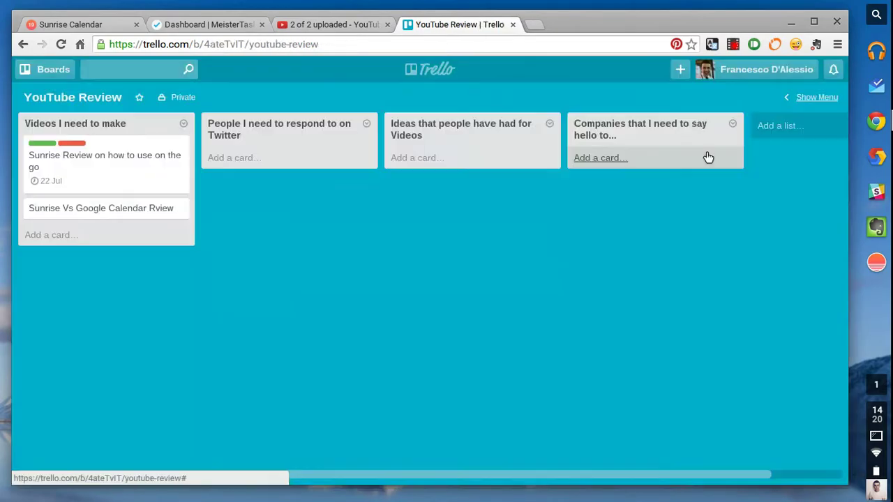
pyautogui.click(84, 155)
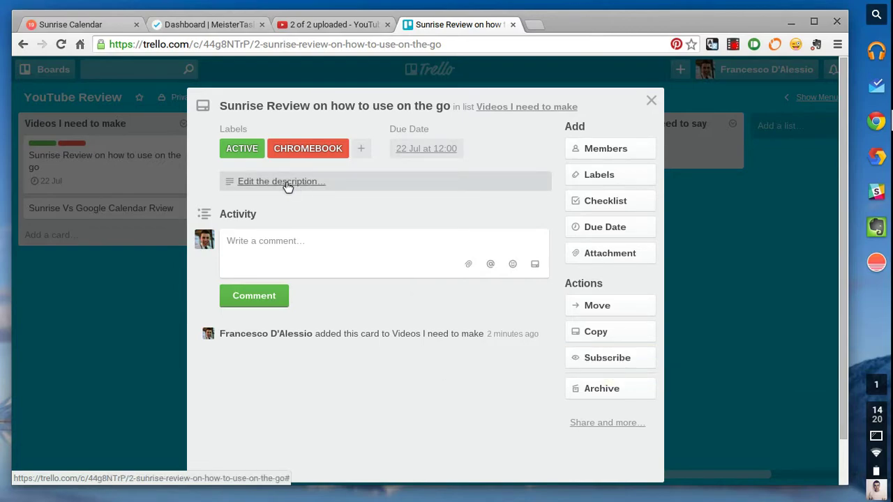
pyautogui.click(514, 265)
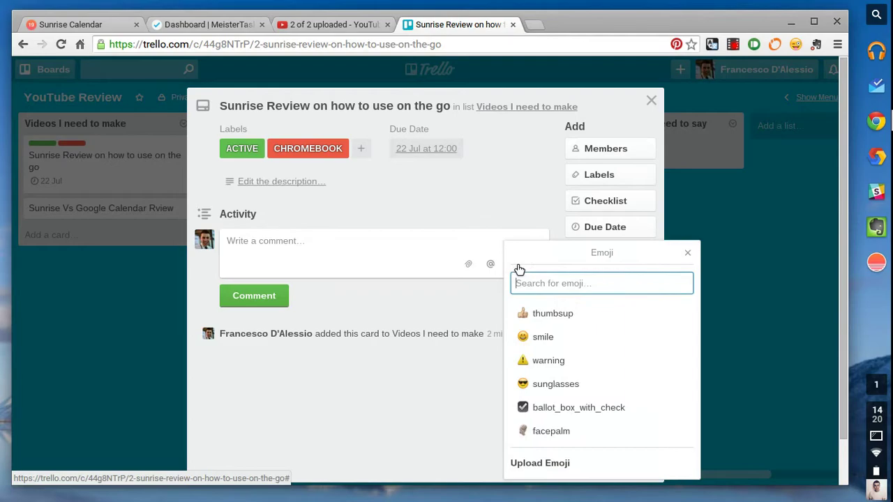
pyautogui.click(534, 369)
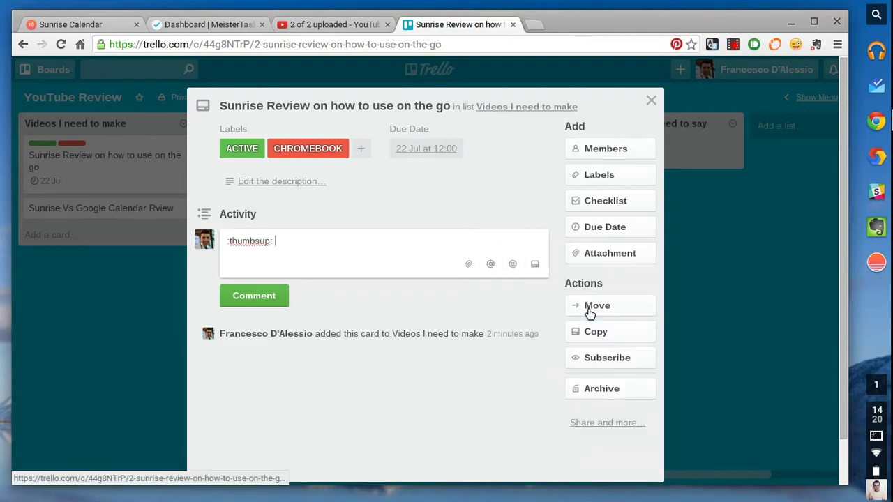
pyautogui.click(268, 296)
pyautogui.click(119, 267)
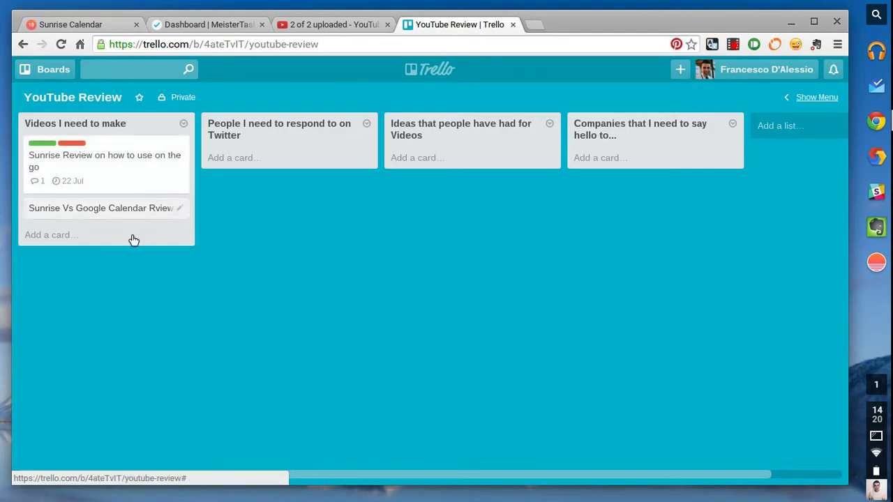
# Add a card with a contact's full name, adding the name to the spelling dictionary.
pyautogui.click(228, 161)
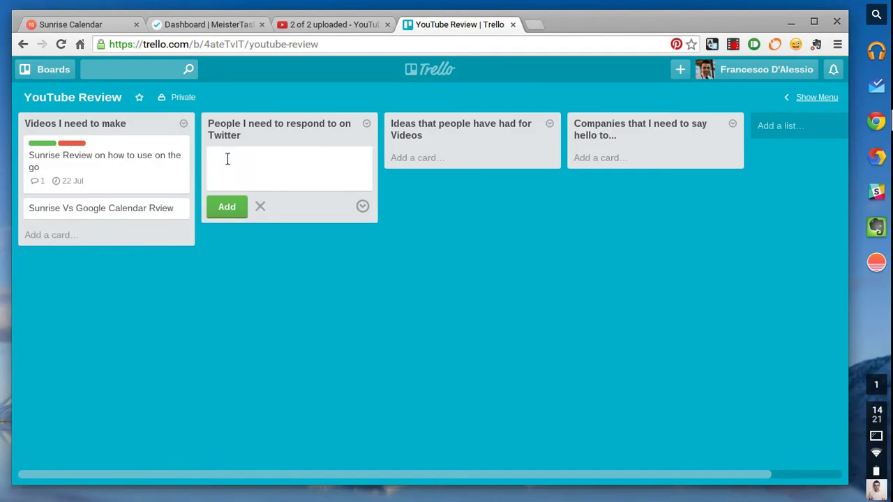
pyautogui.rightClick(220, 158)
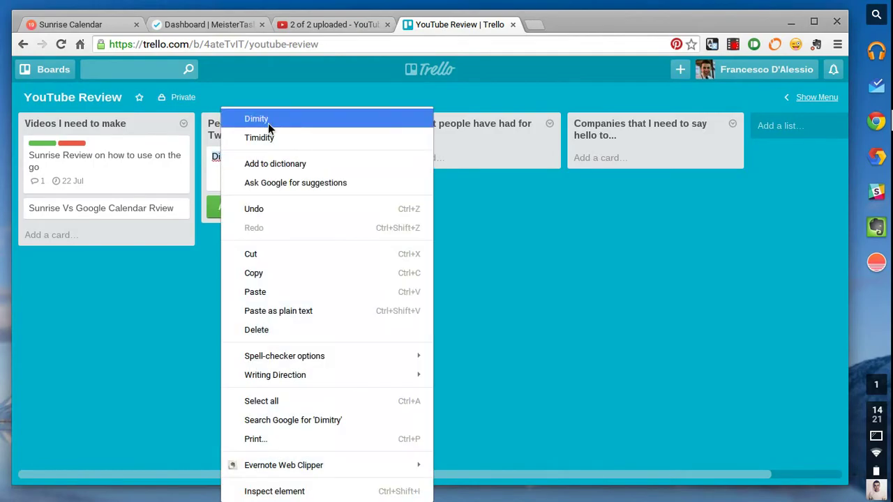
pyautogui.click(251, 164)
pyautogui.click(224, 206)
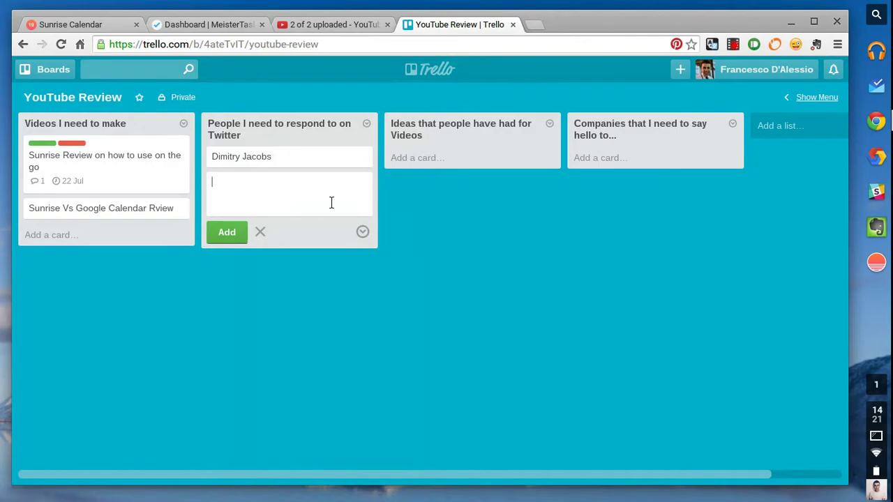
# Add a 'Trello Team' card and a third card naming another contact.
pyautogui.write('Trello Team')
pyautogui.press('Return')
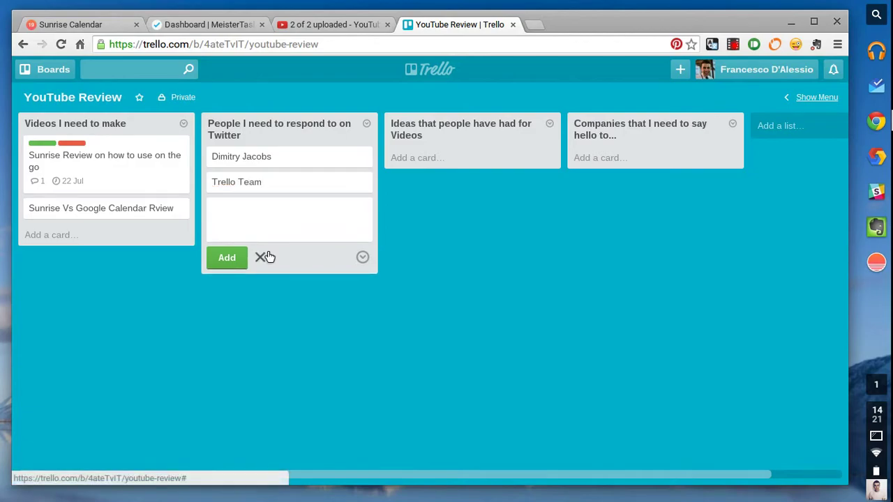
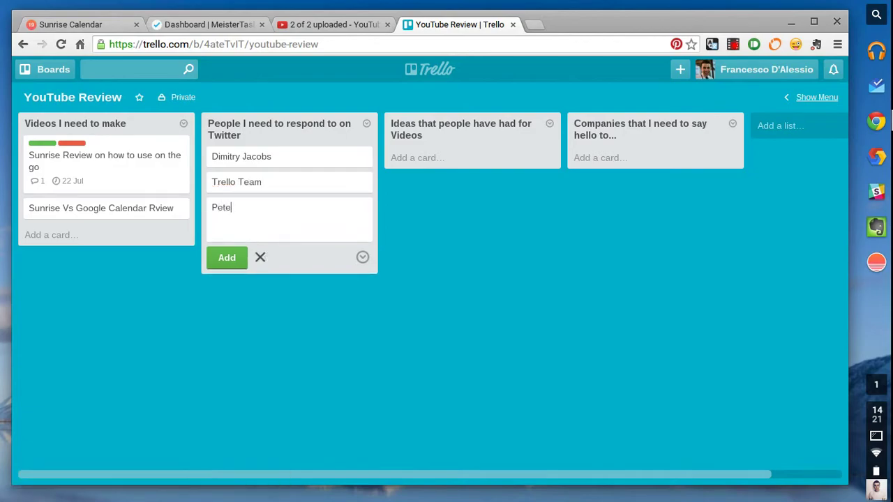
pyautogui.press('Return')
pyautogui.click(440, 272)
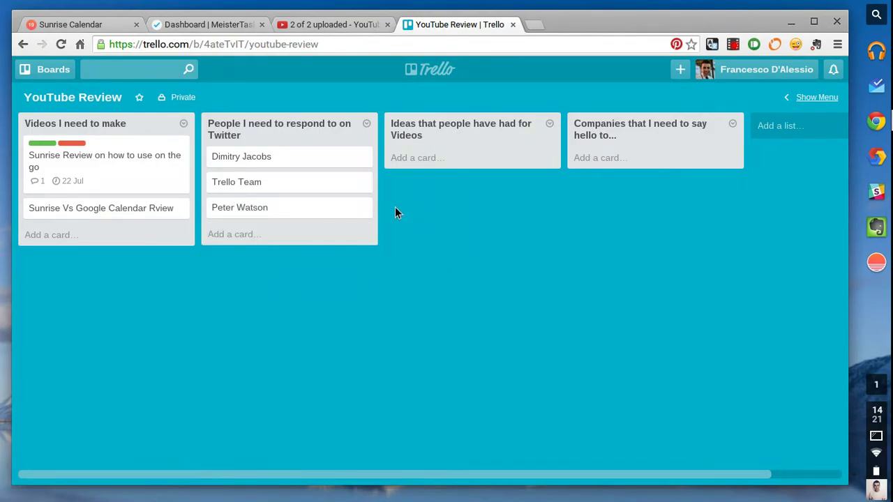
pyautogui.click(815, 98)
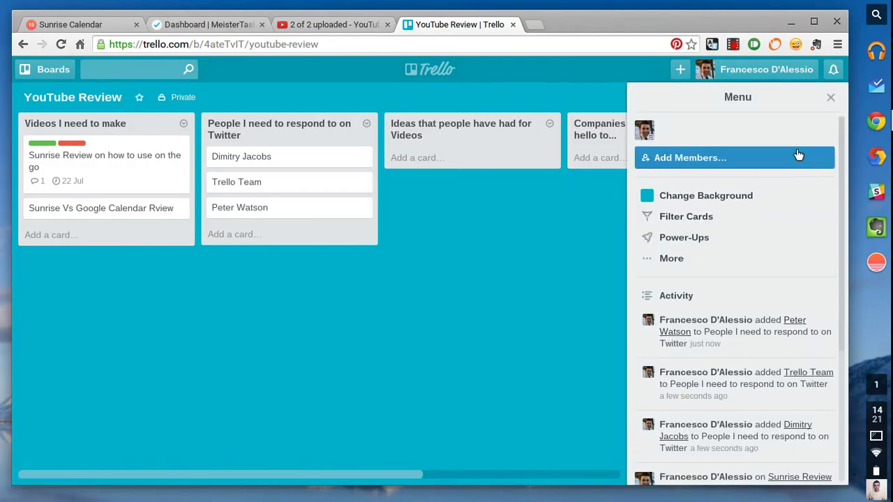
pyautogui.click(737, 158)
pyautogui.click(739, 159)
pyautogui.click(831, 98)
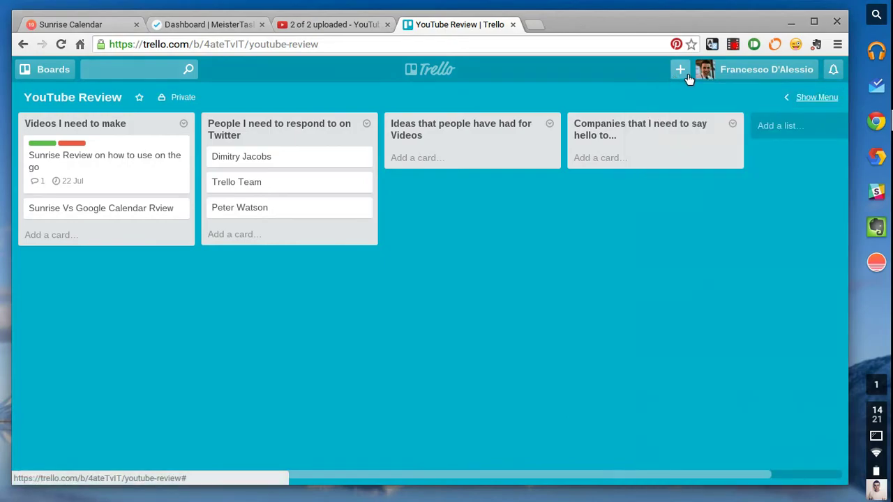
pyautogui.click(180, 100)
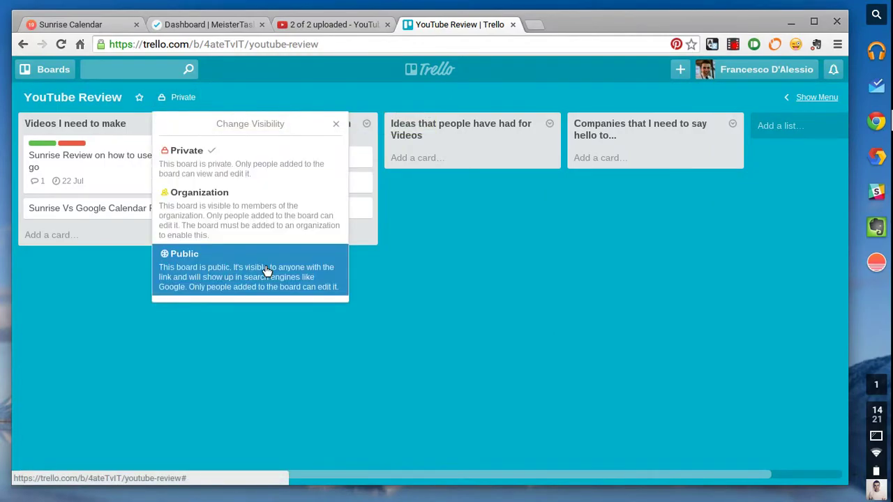
pyautogui.click(474, 266)
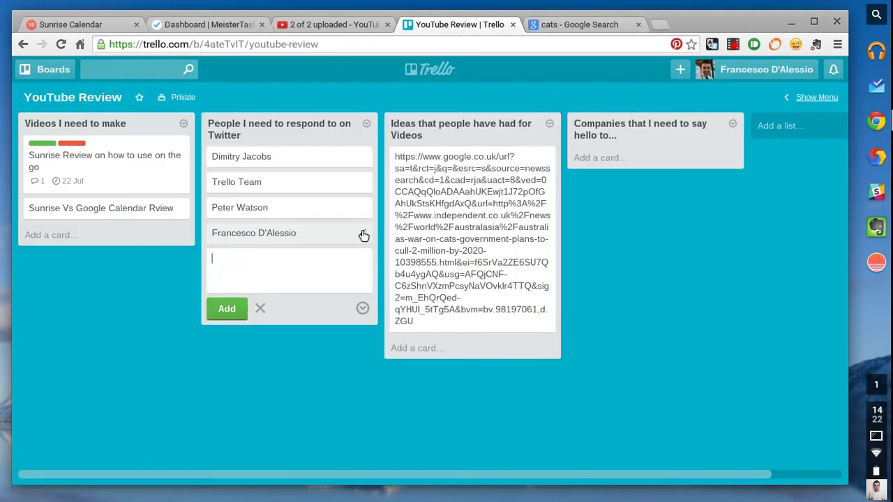
# Attach EvRrduuy.jpg from the computer to the newest contact card as its cover.
pyautogui.click(296, 237)
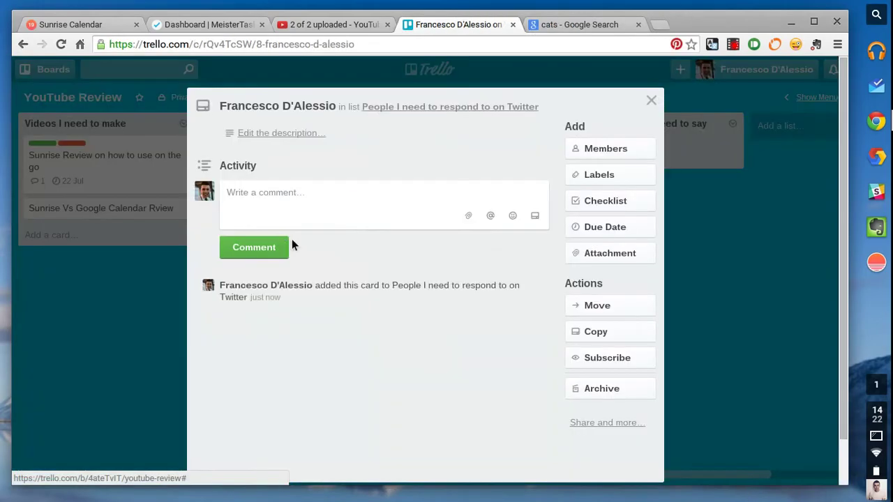
pyautogui.click(607, 252)
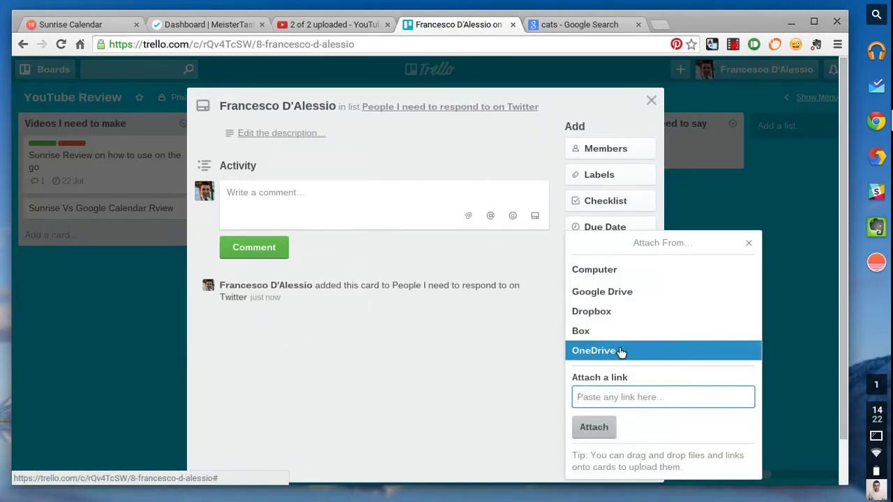
pyautogui.click(625, 269)
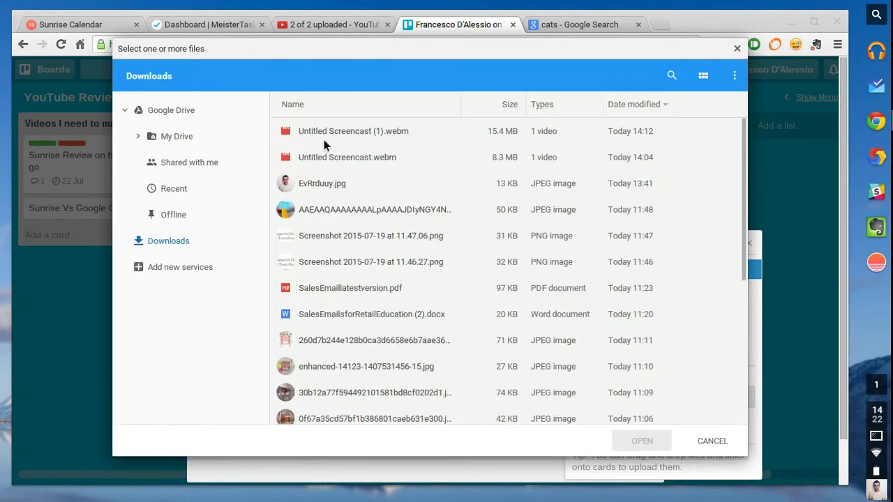
pyautogui.doubleClick(325, 182)
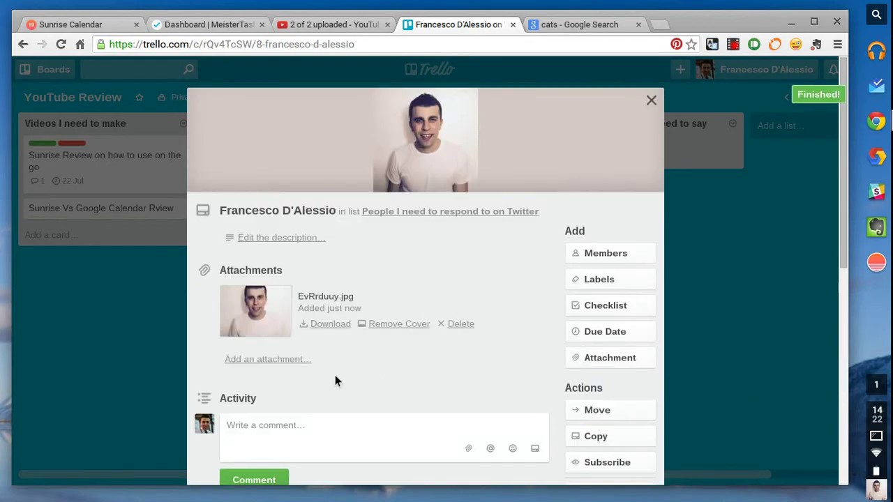
pyautogui.click(129, 376)
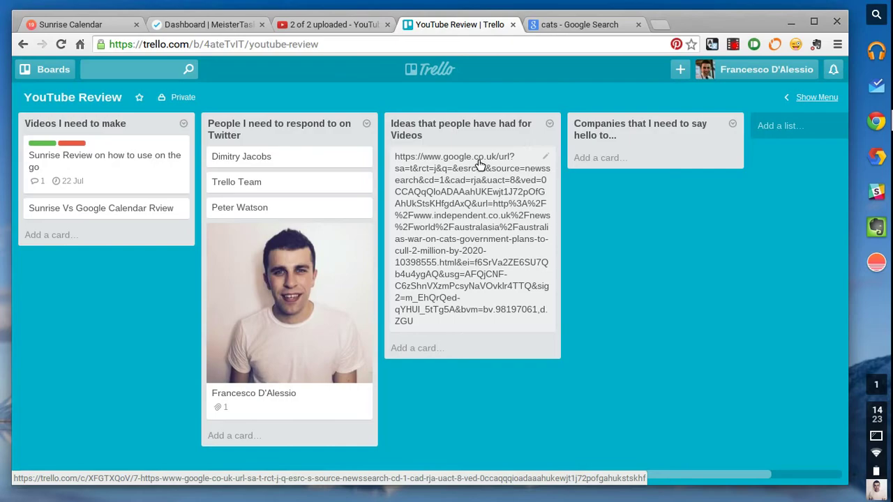
# Move the photo card to the top of the Twitter list.
pyautogui.hscroll(2, 319, 255)
pyautogui.hscroll(-2, 315, 255)
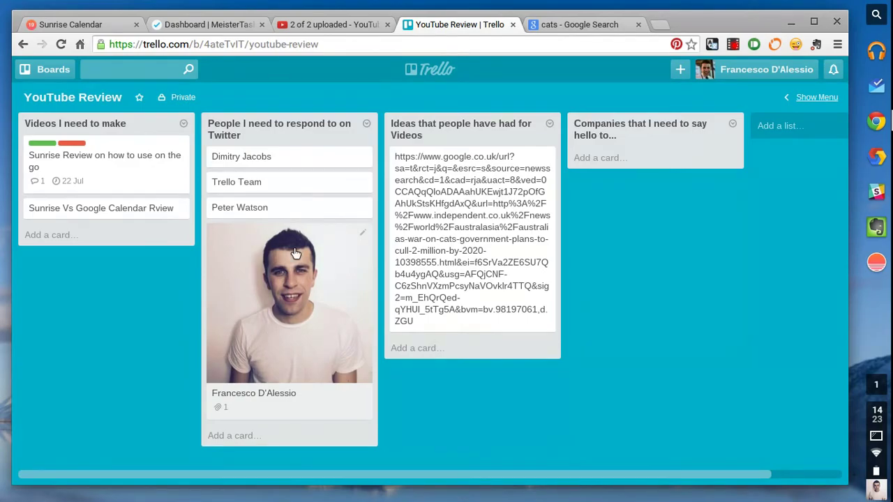
pyautogui.moveTo(342, 267); pyautogui.dragTo(295, 187)
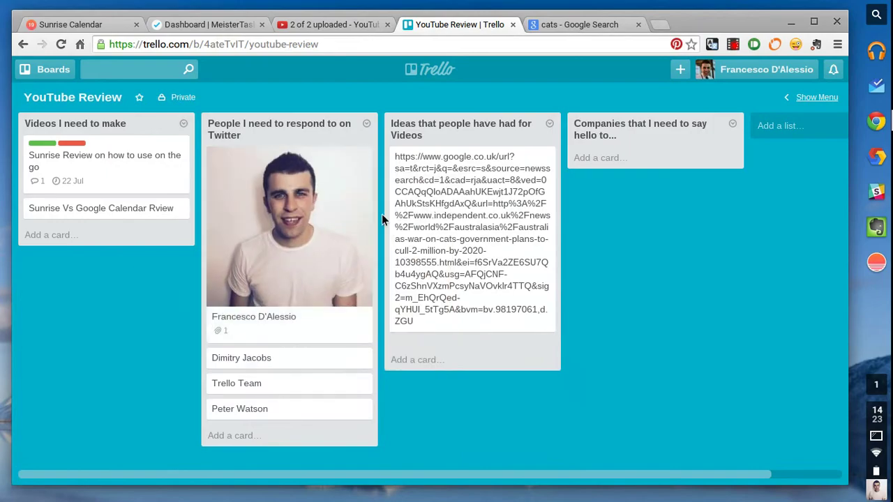
pyautogui.hscroll(3, 532, 216)
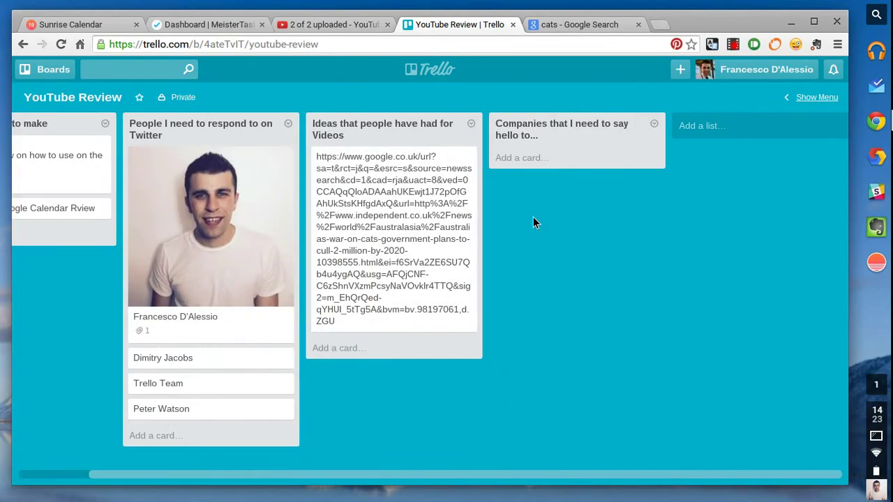
pyautogui.hscroll(-3, 533, 217)
pyautogui.click(813, 96)
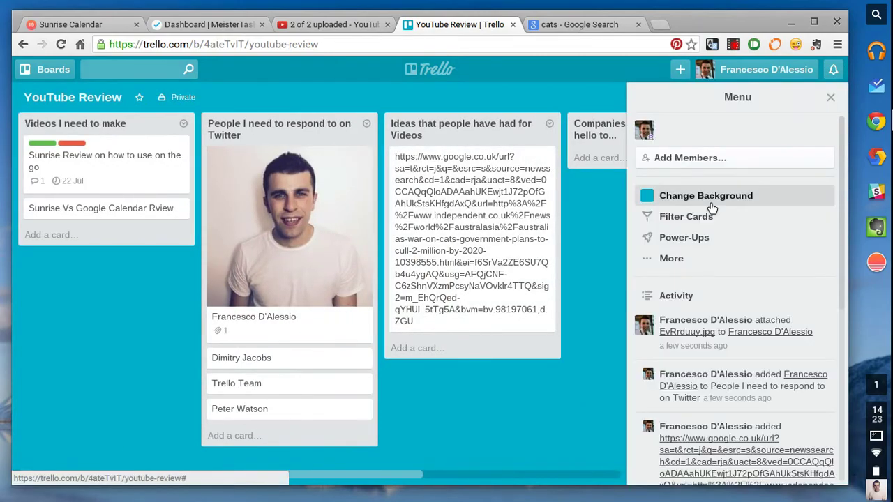
pyautogui.click(689, 250)
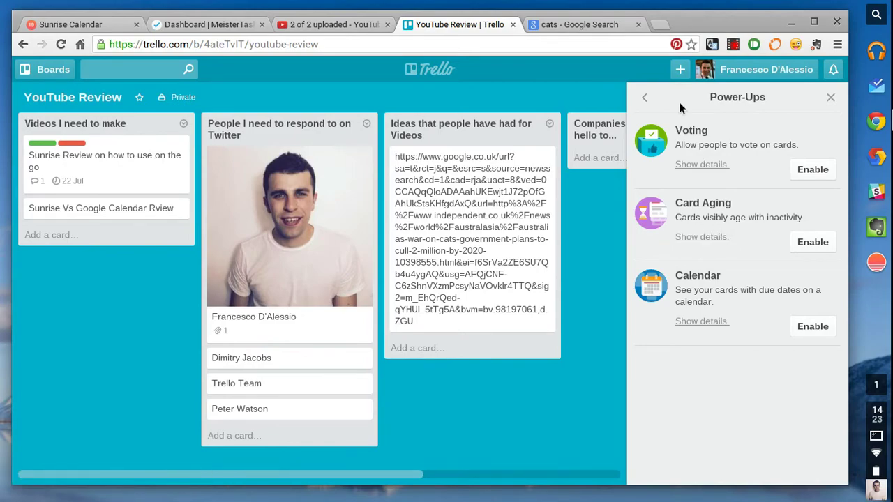
pyautogui.click(644, 97)
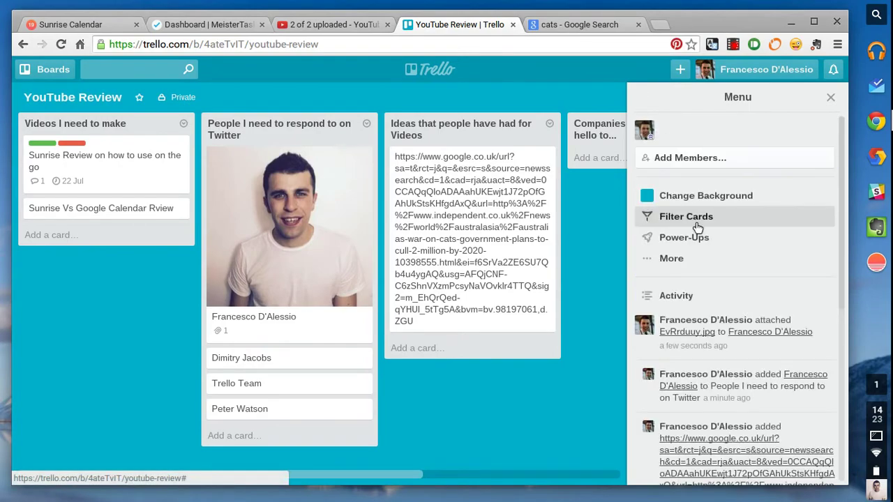
pyautogui.click(678, 260)
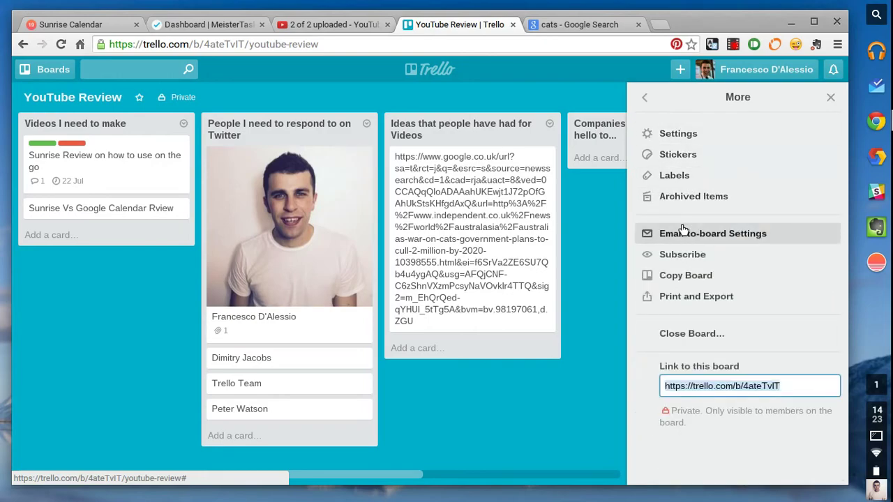
pyautogui.click(644, 98)
pyautogui.click(830, 97)
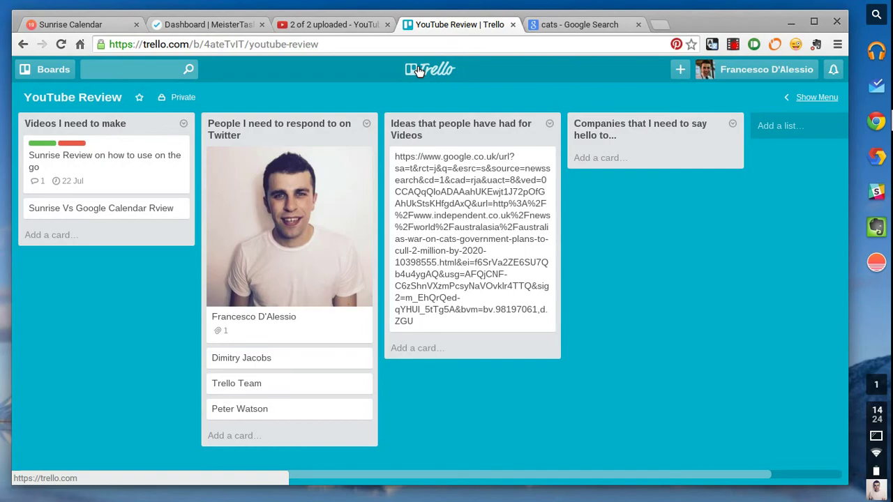
# Clear the card filter so every card shows, and close the 'cats - Google Search' tab.
pyautogui.press('q')
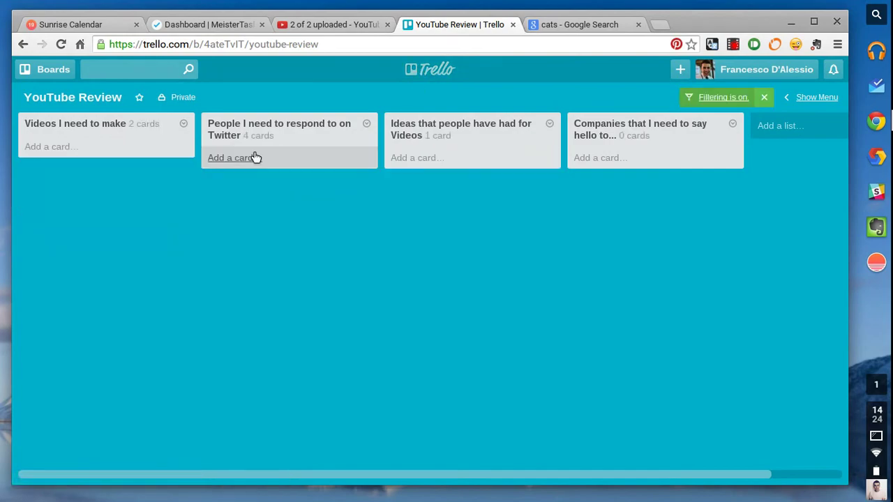
pyautogui.click(763, 97)
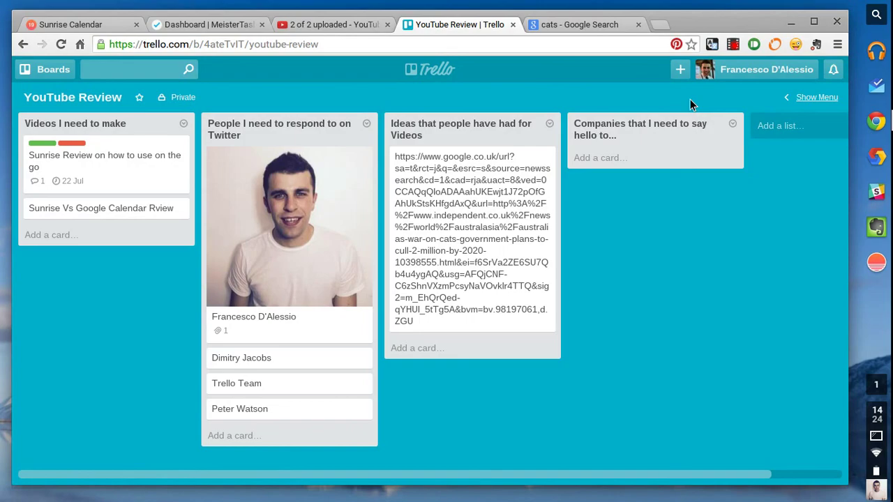
pyautogui.press('q')
pyautogui.press('w')
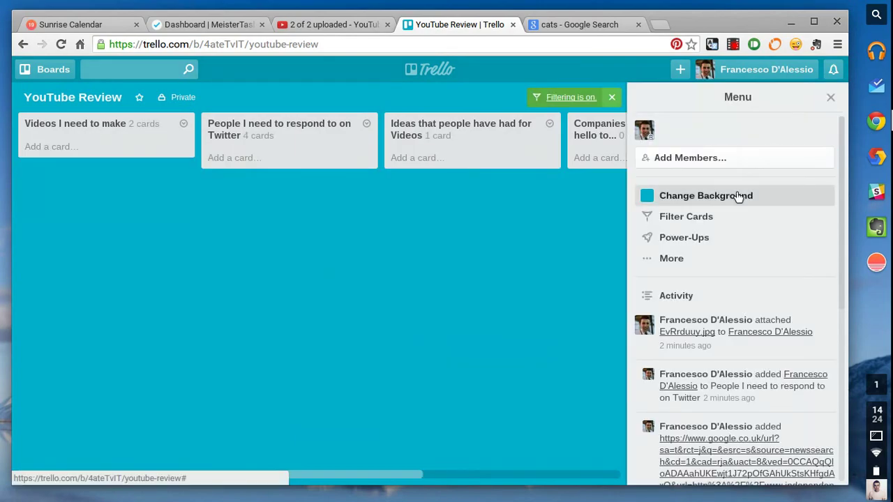
pyautogui.click(830, 98)
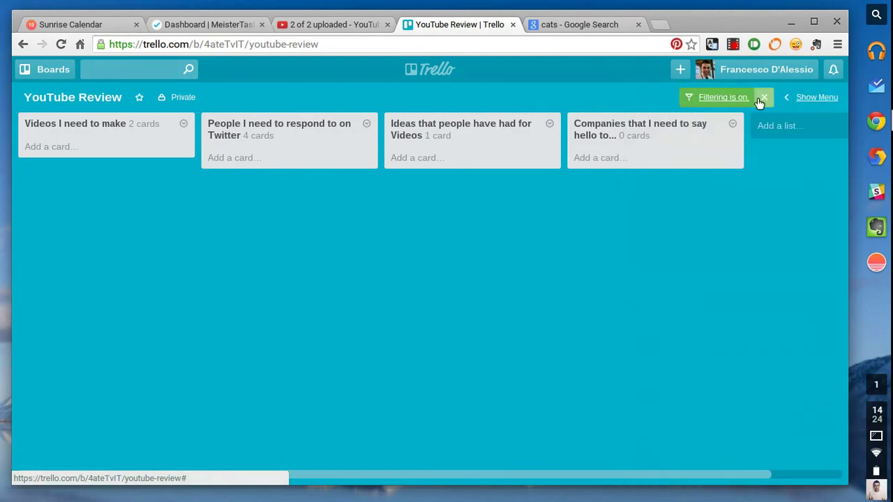
pyautogui.click(758, 98)
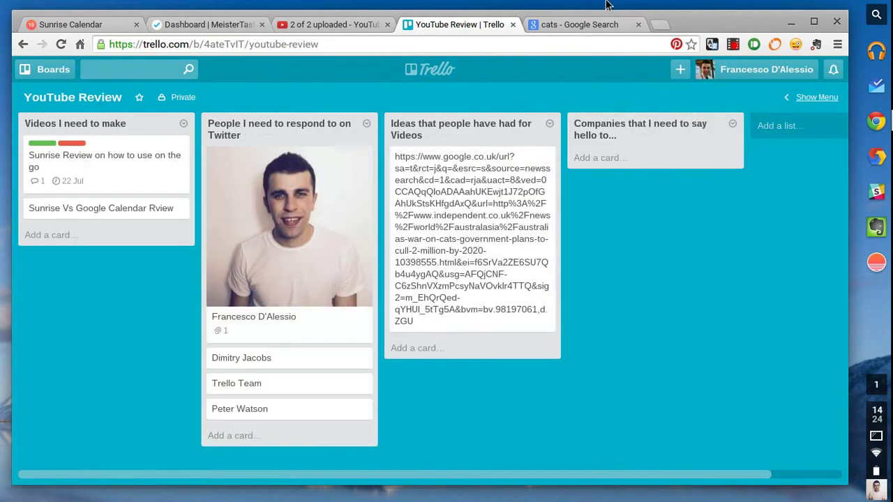
pyautogui.click(638, 25)
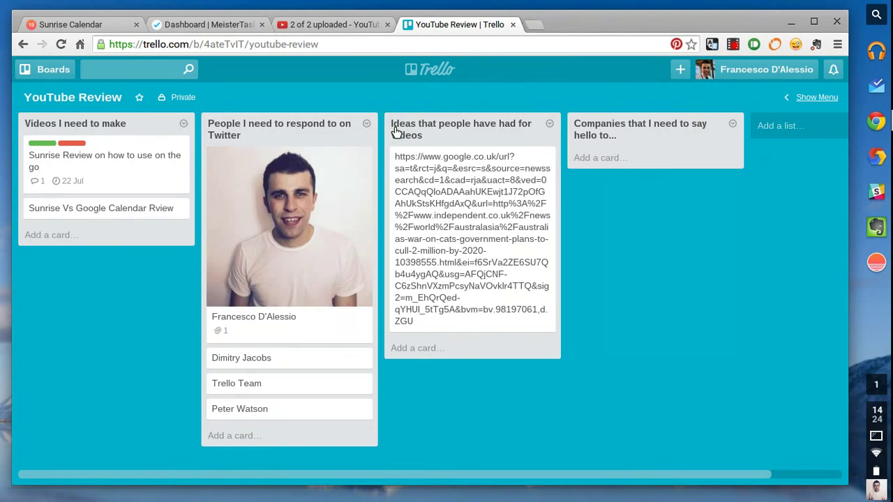